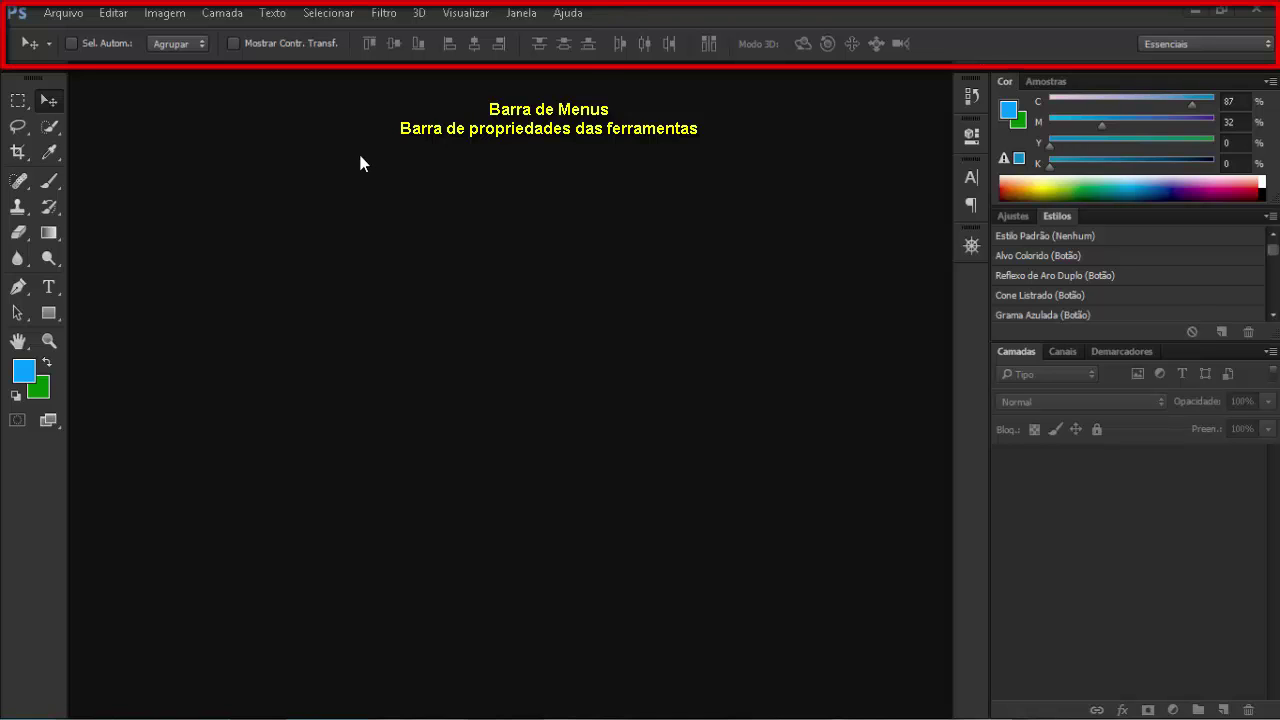
Step: Look through the available command lists from Arquivo to Visualizar and close them without choosing a command
click(64, 13)
mouse_move(113, 12)
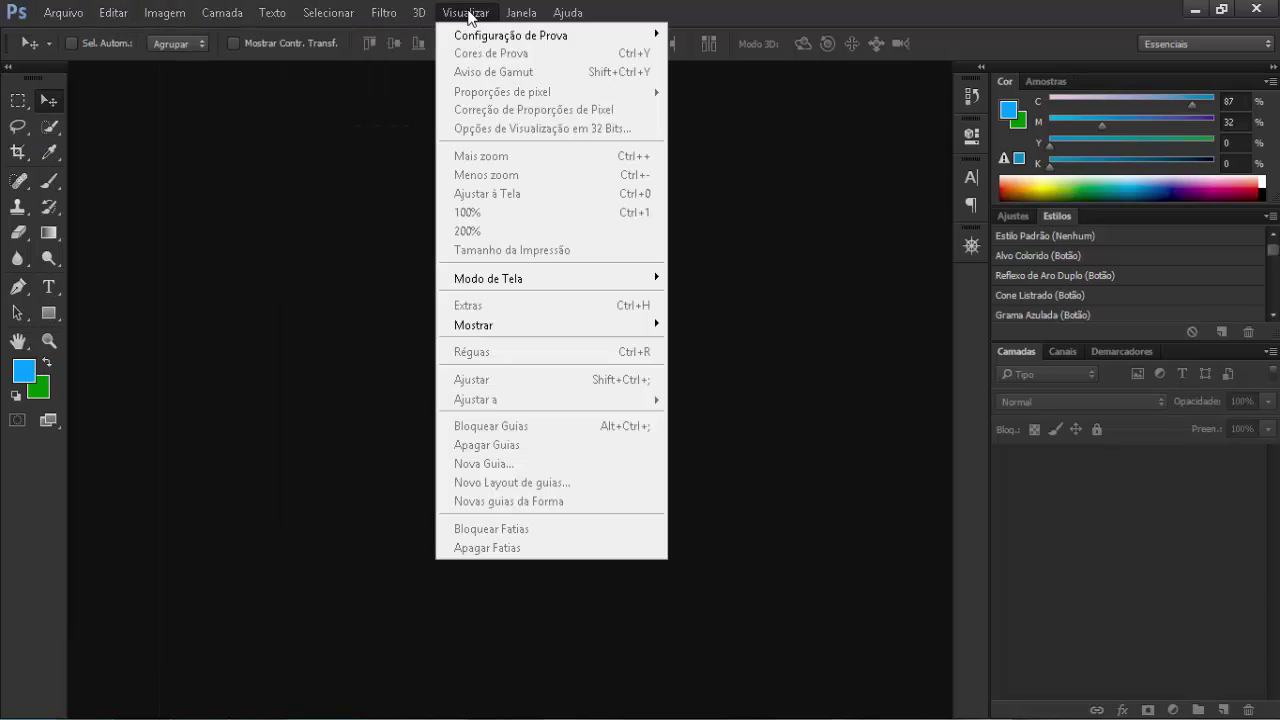
mouse_move(64, 13)
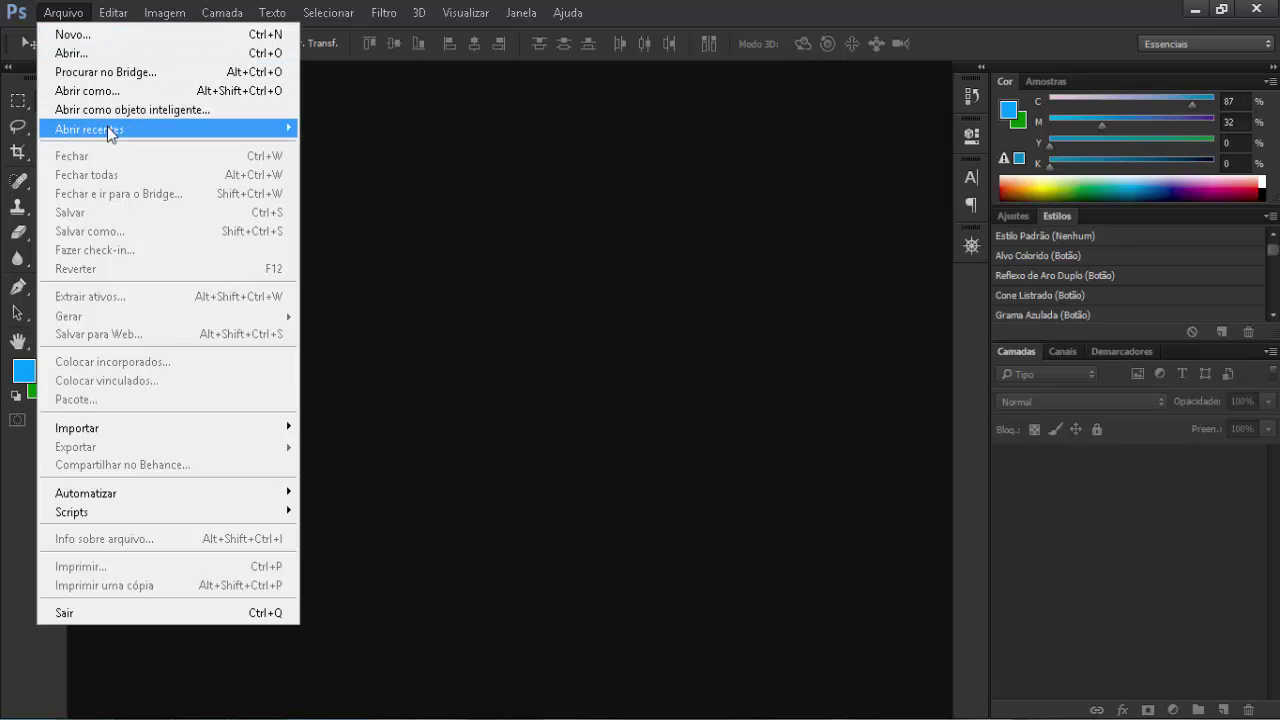
mouse_move(109, 129)
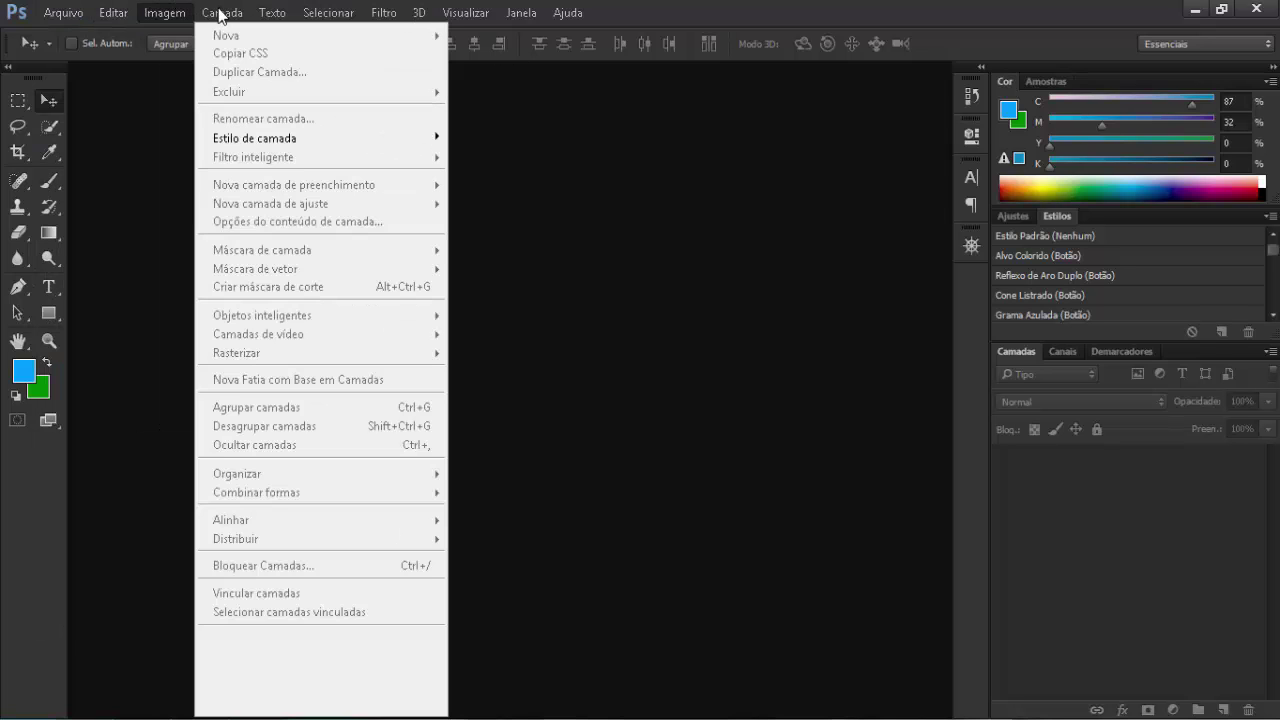
mouse_move(318, 22)
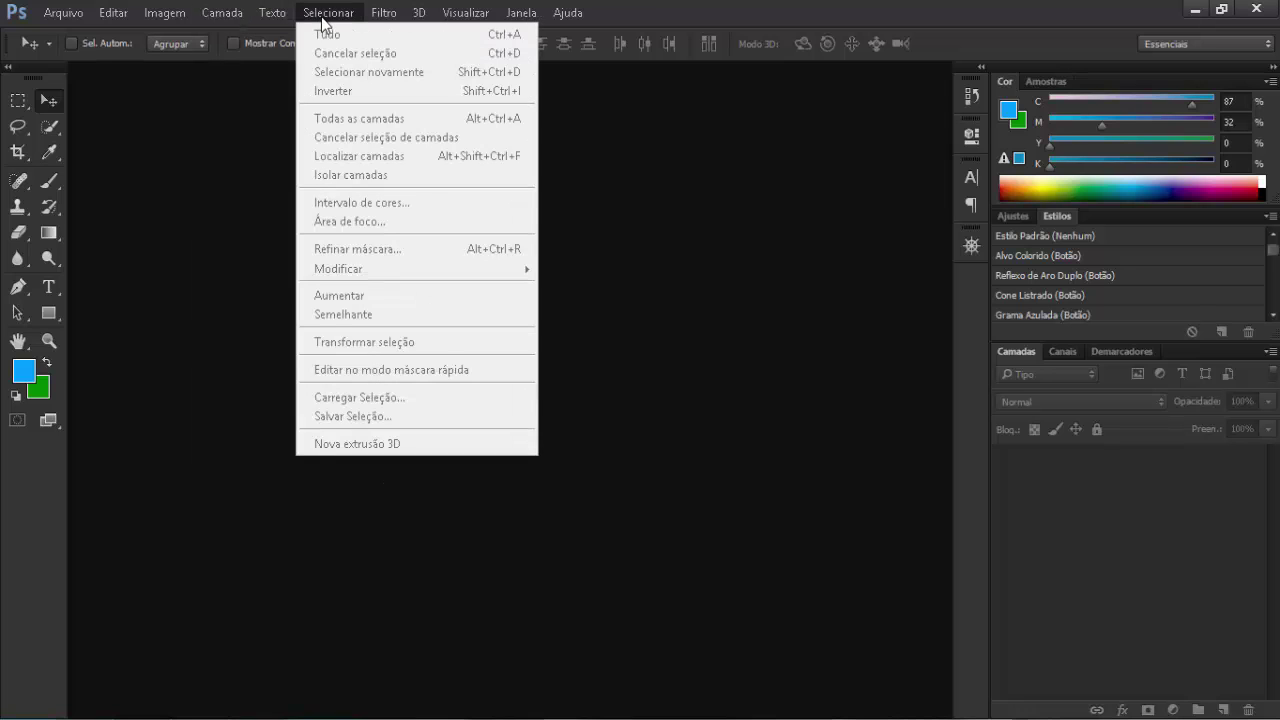
mouse_move(420, 22)
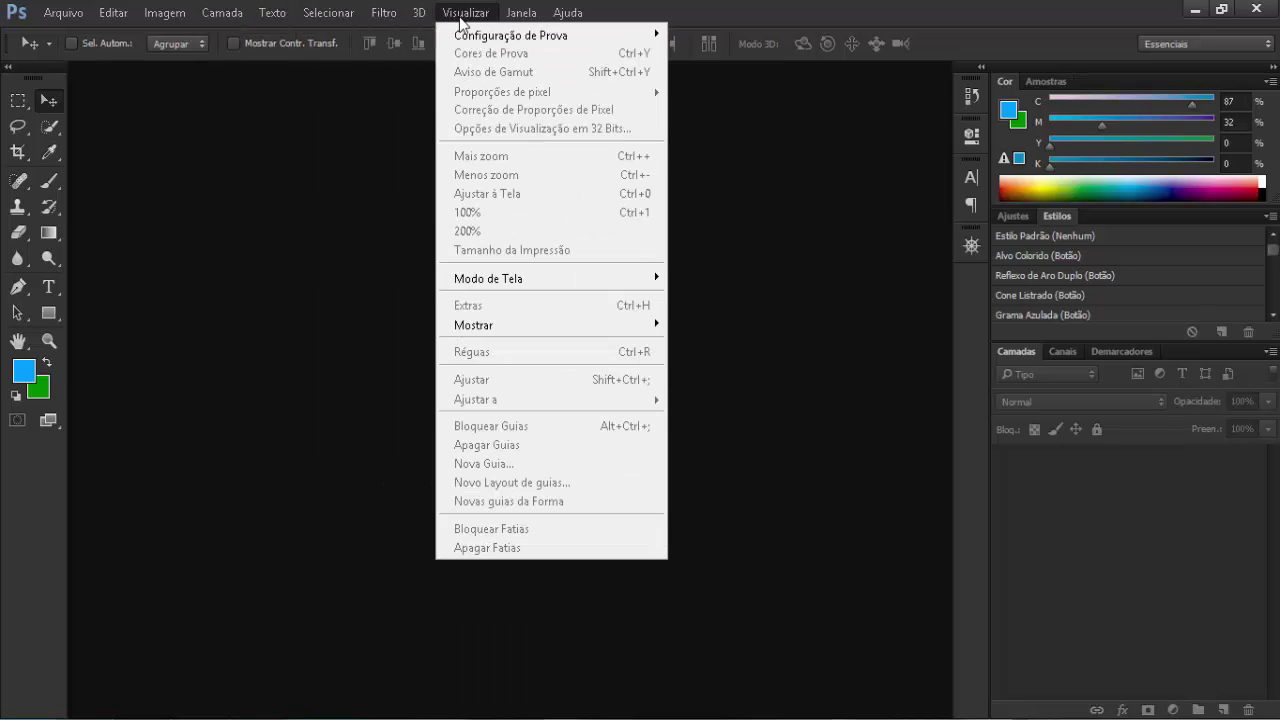
key(Escape)
key(Escape)
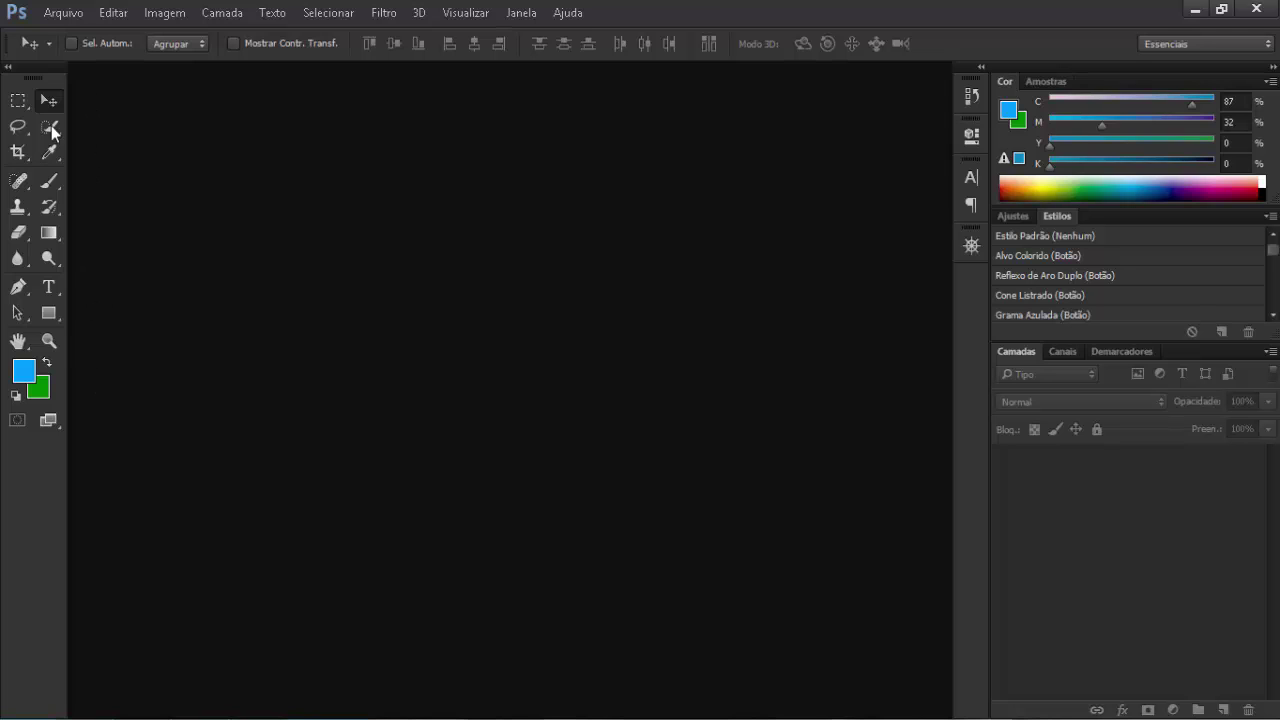
Step: Activate the marquee, lasso, quick selection, crop, healing, brush, stamp, history brush, eraser and gradient tools in turn to examine their options
click(18, 100)
click(17, 126)
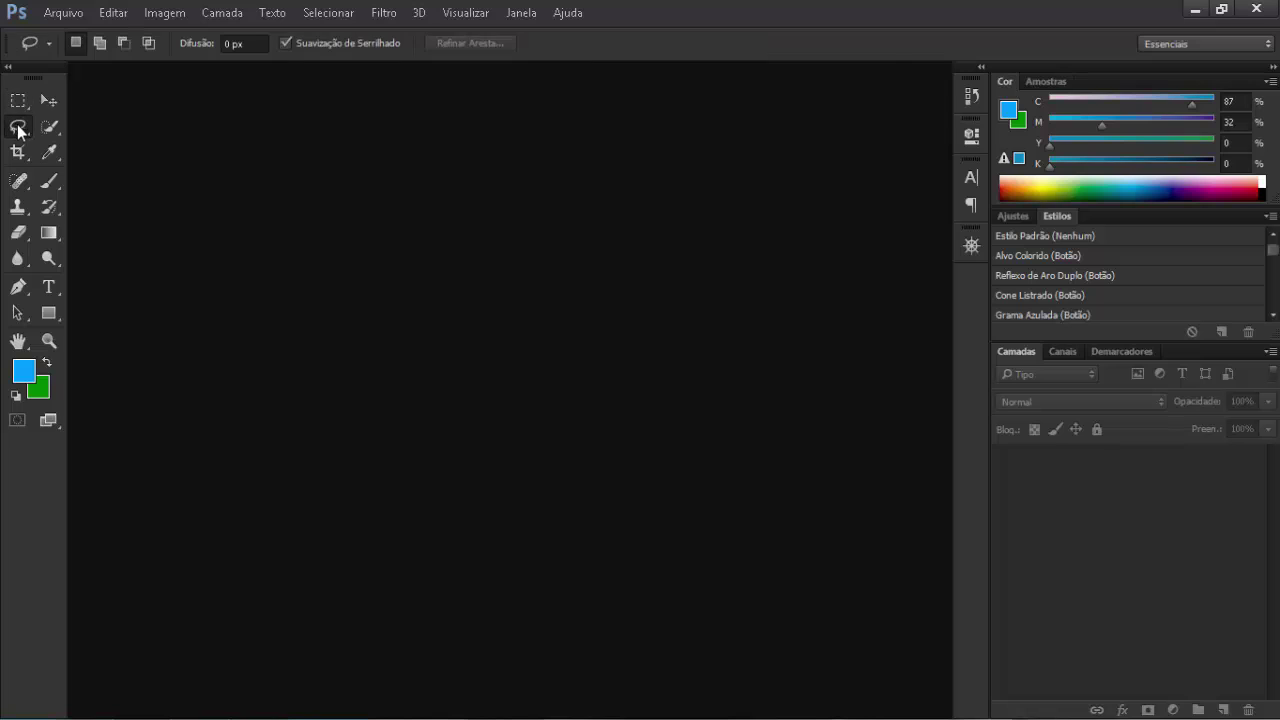
click(49, 126)
click(18, 152)
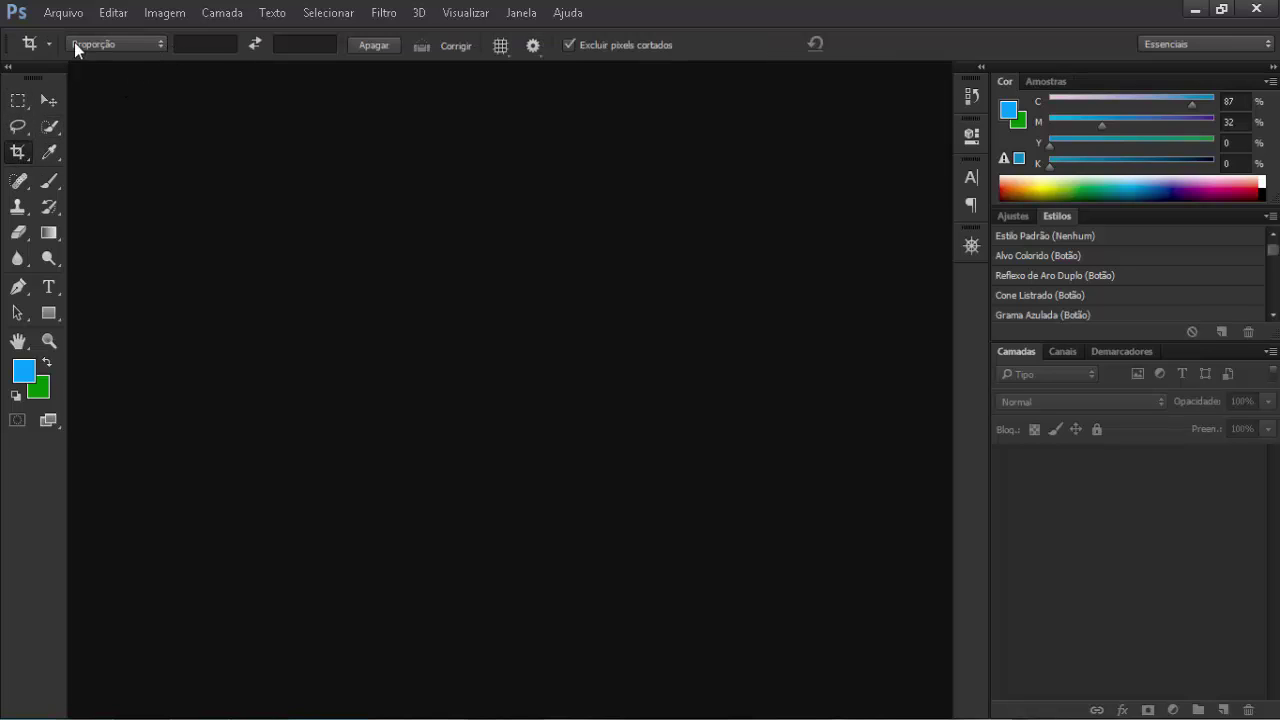
click(18, 180)
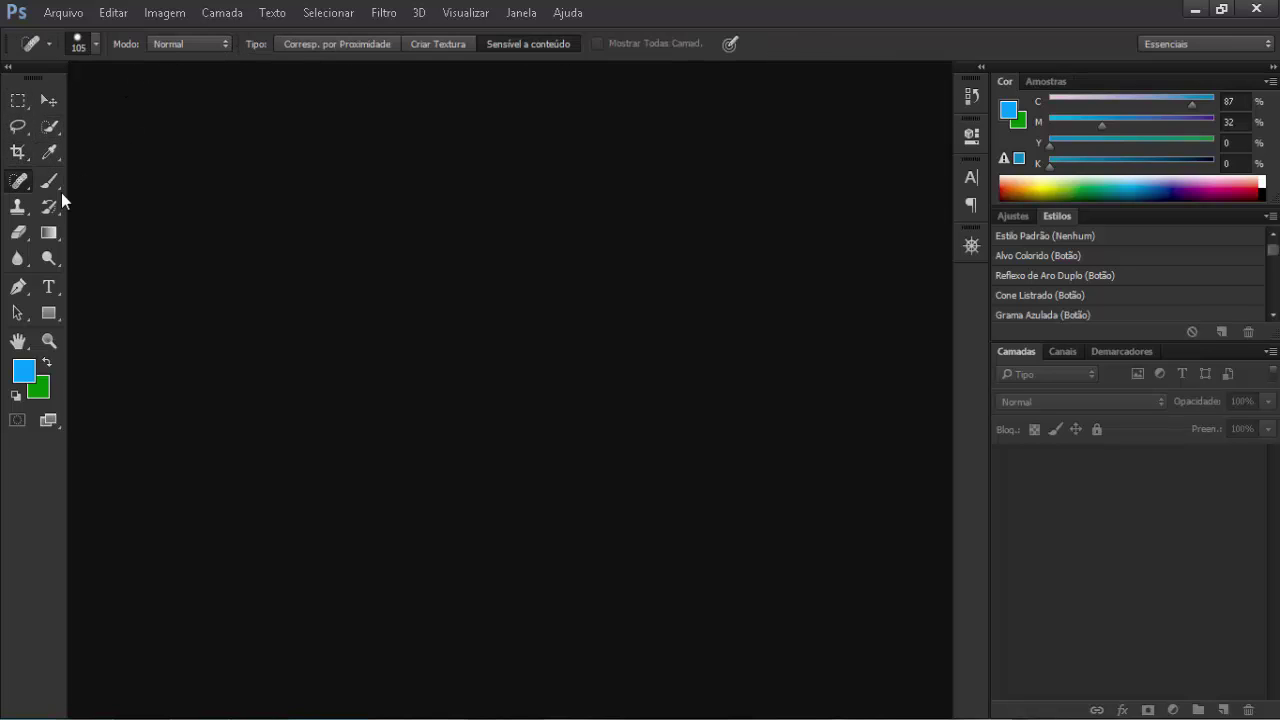
click(49, 184)
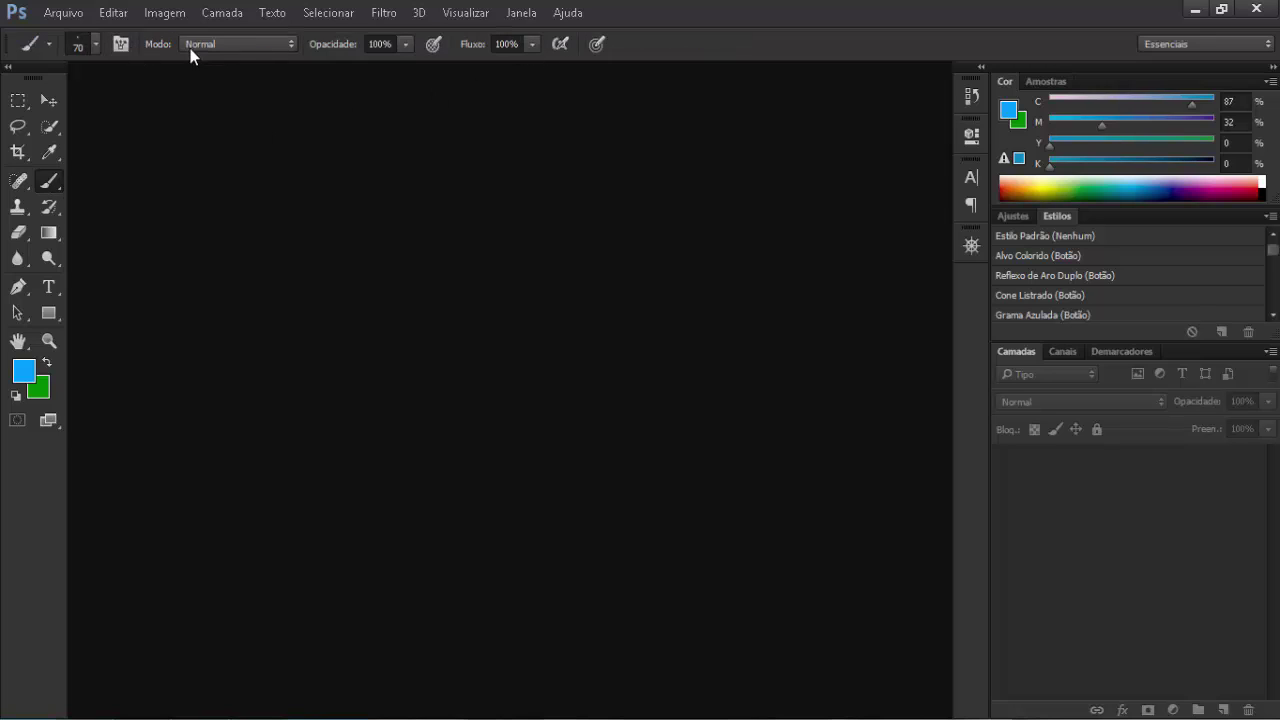
click(18, 207)
click(49, 207)
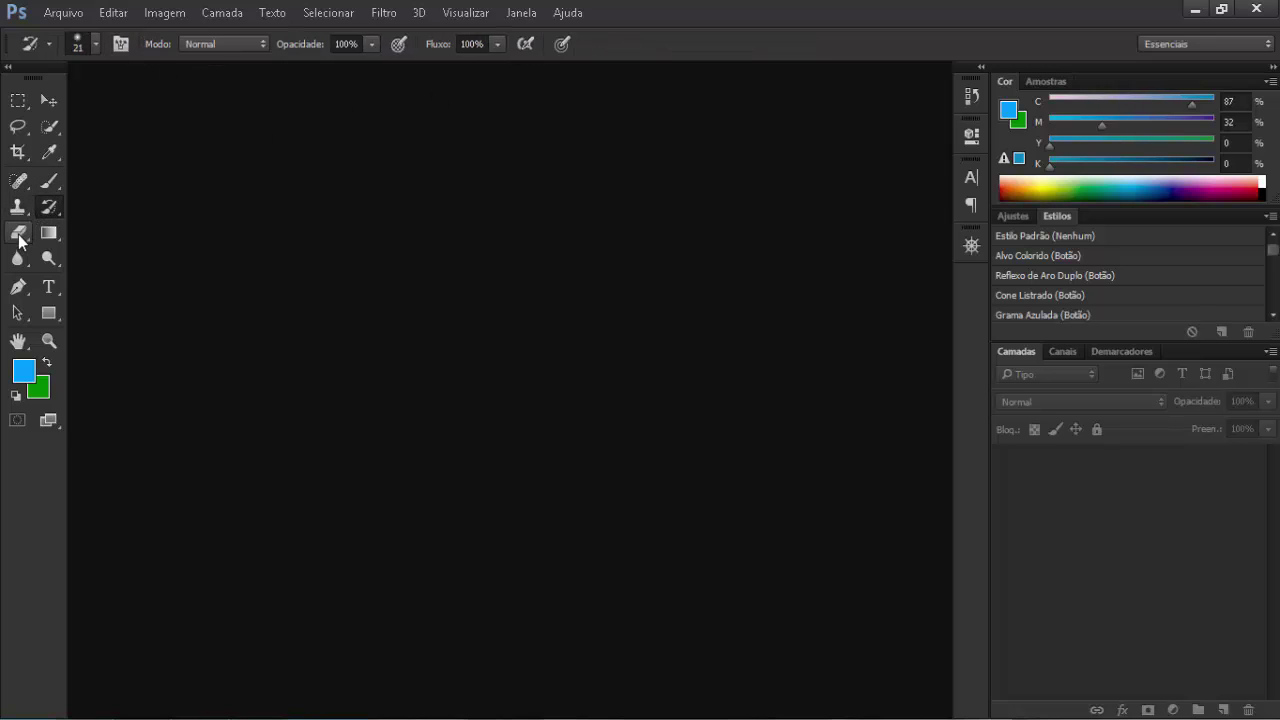
click(18, 232)
click(48, 233)
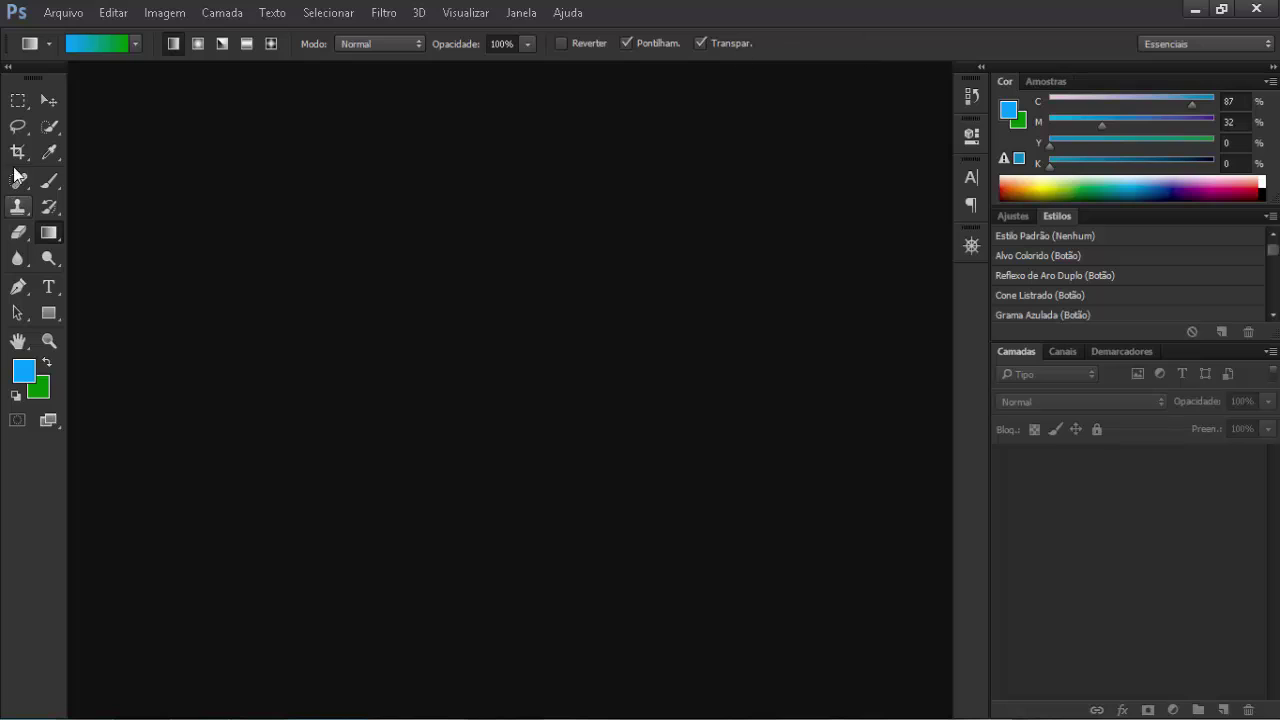
Step: Compare the options of the Lasso, Rectangular Marquee and Move tools by activating each in turn
click(19, 126)
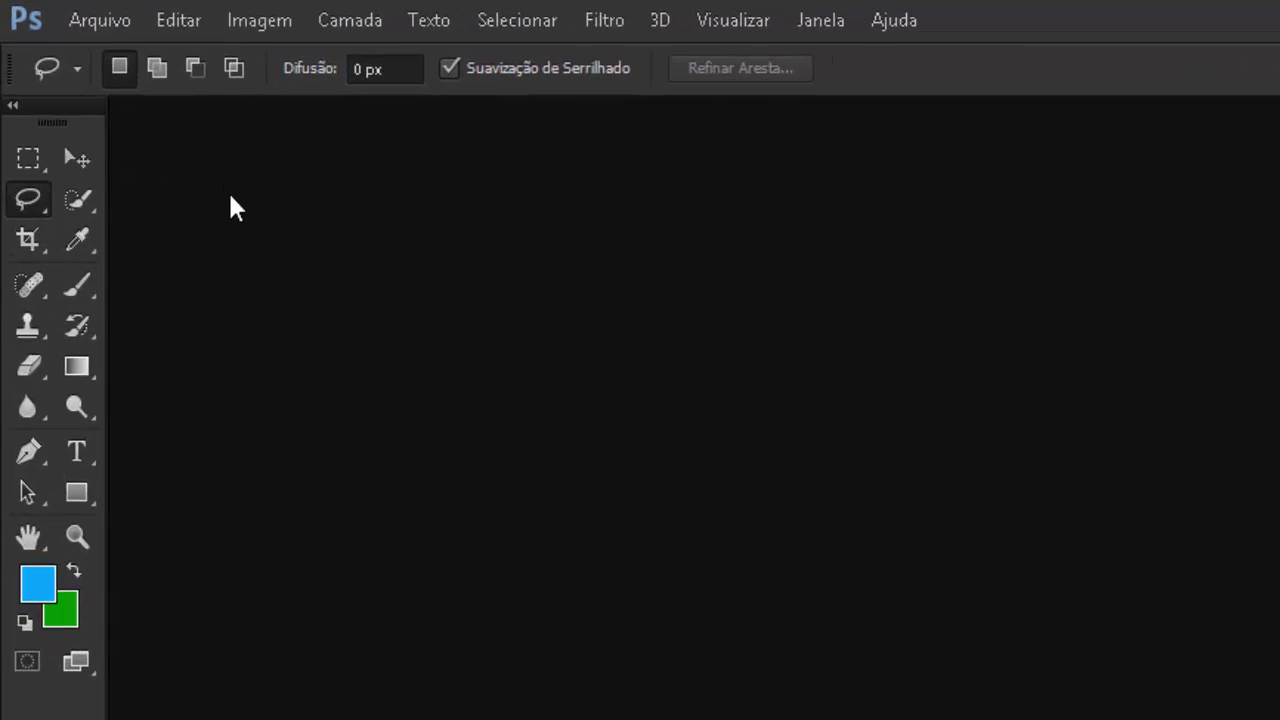
click(27, 158)
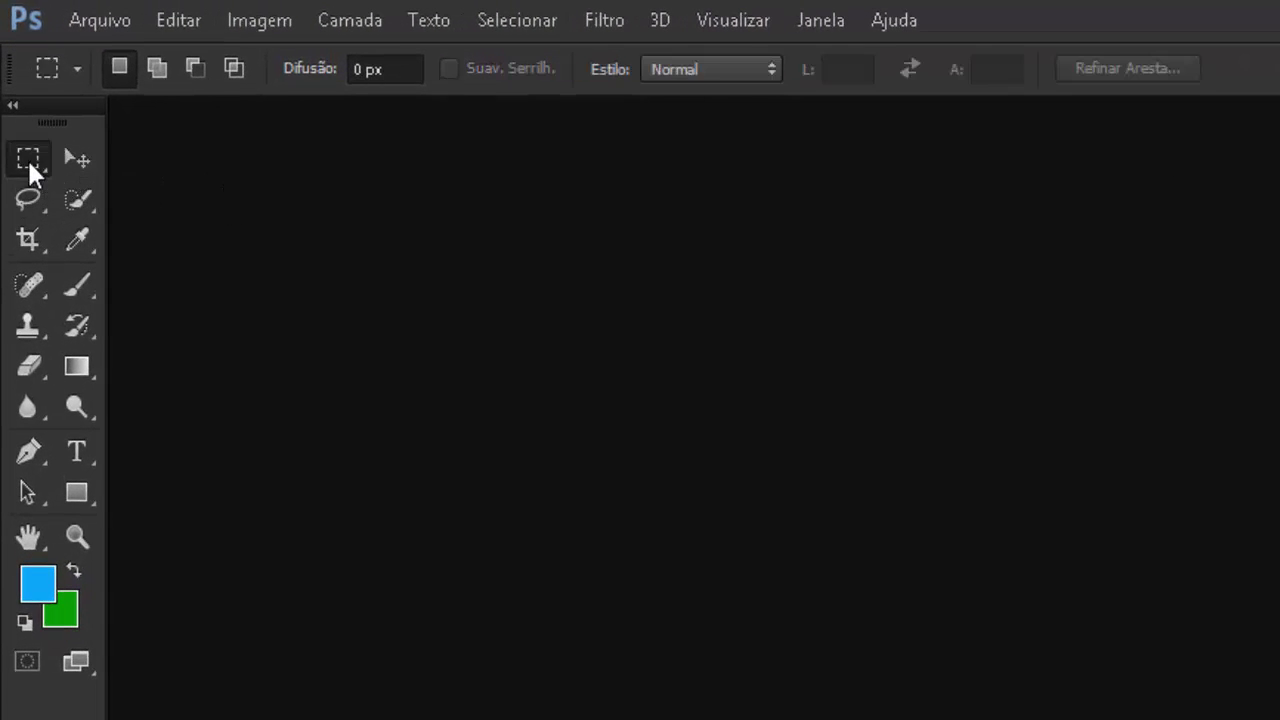
click(80, 162)
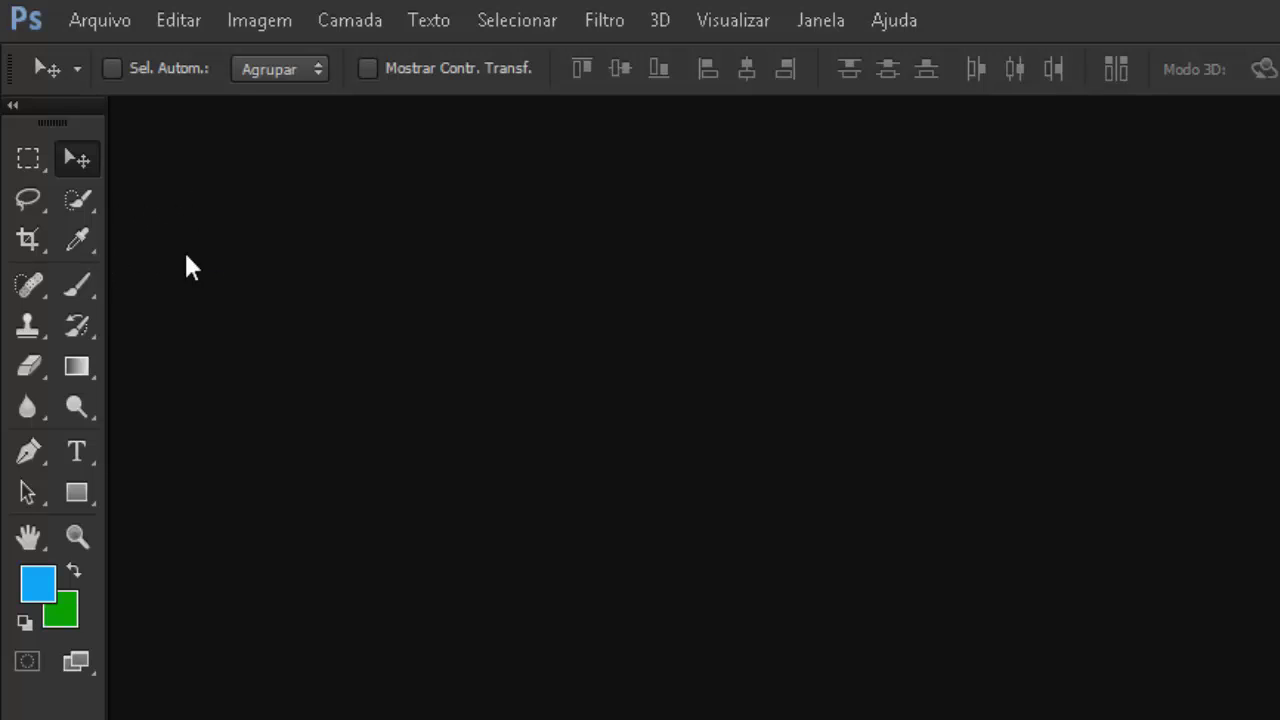
Step: Switch the Quick Selection tool to its grouped Magic Wand tool and back to Quick Selection
click(92, 204)
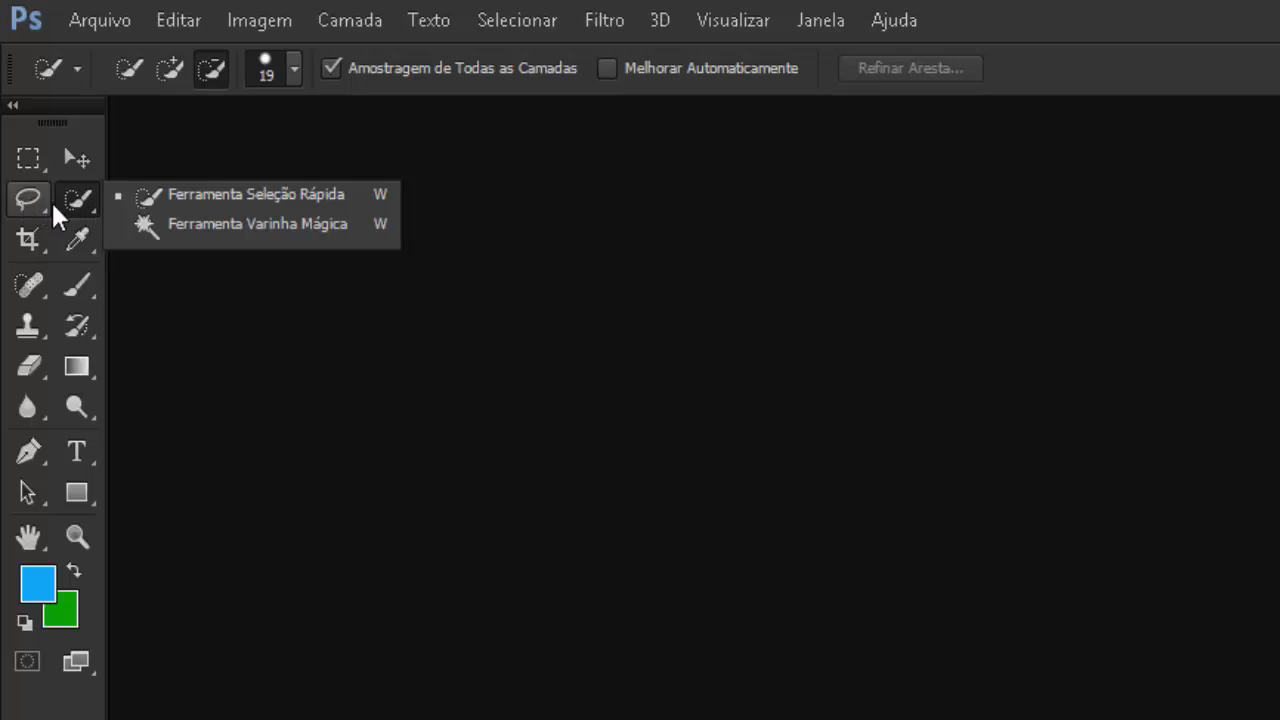
click(205, 228)
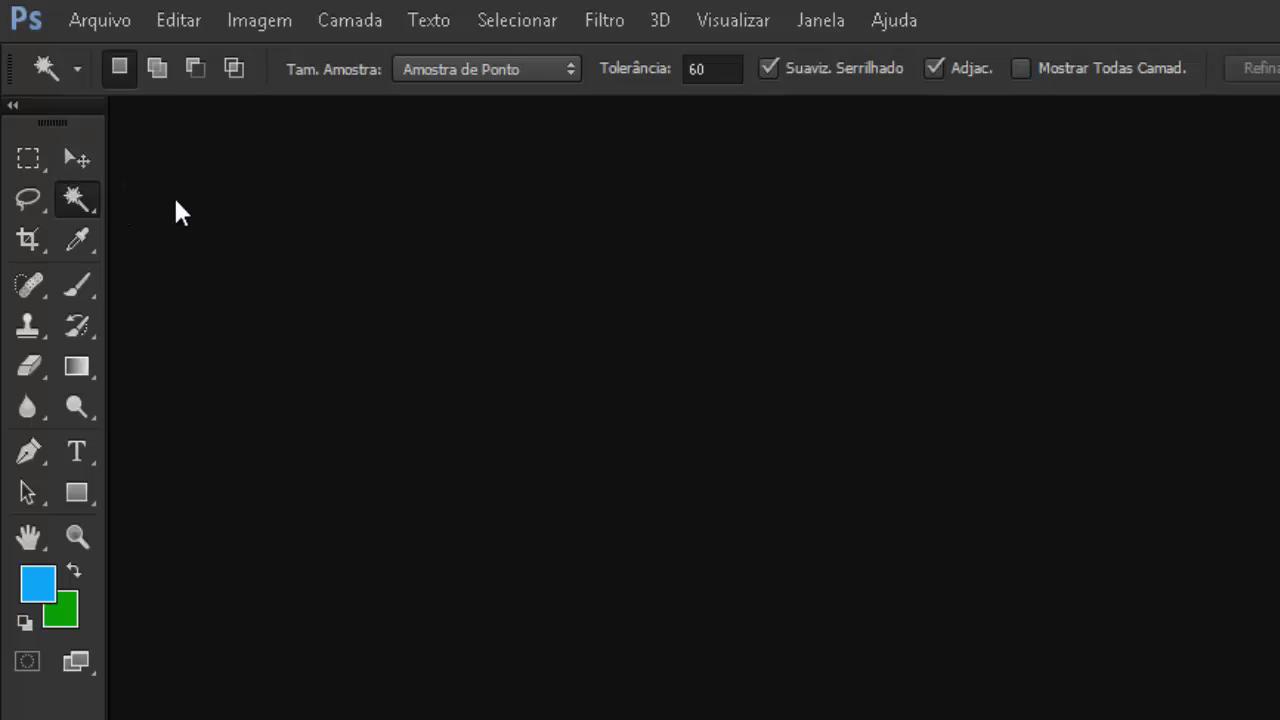
right_click(76, 198)
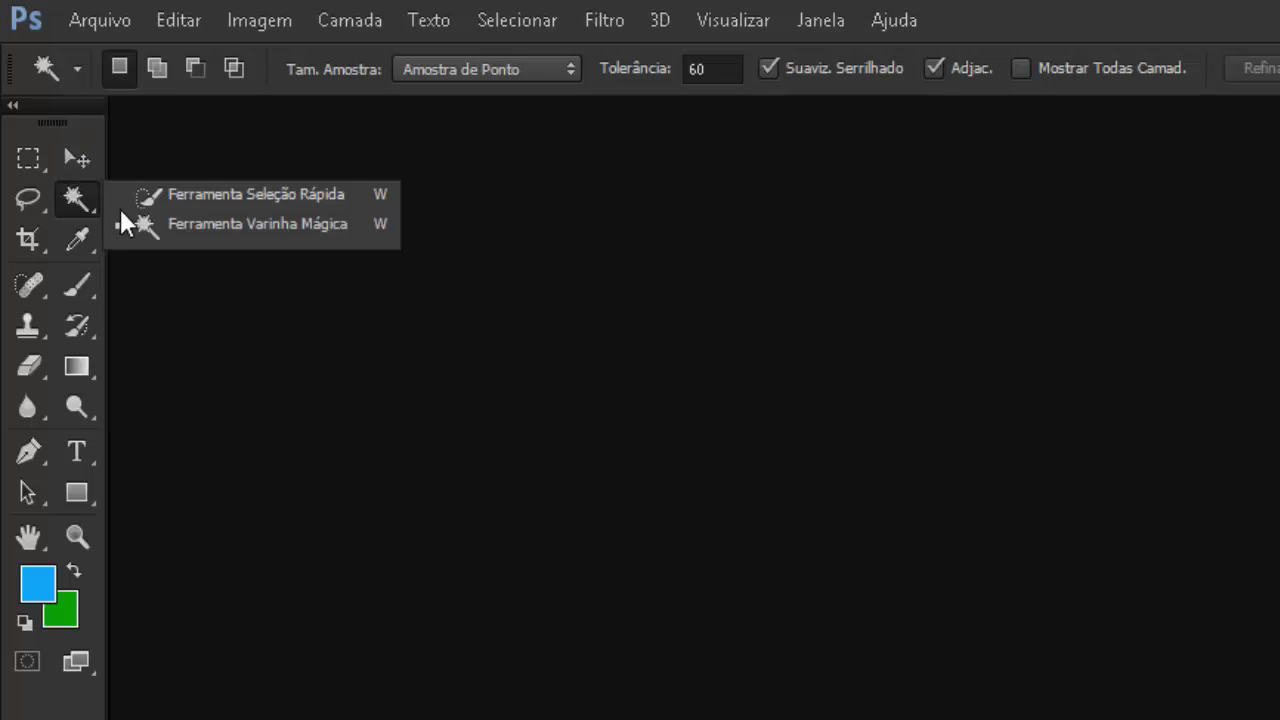
click(220, 196)
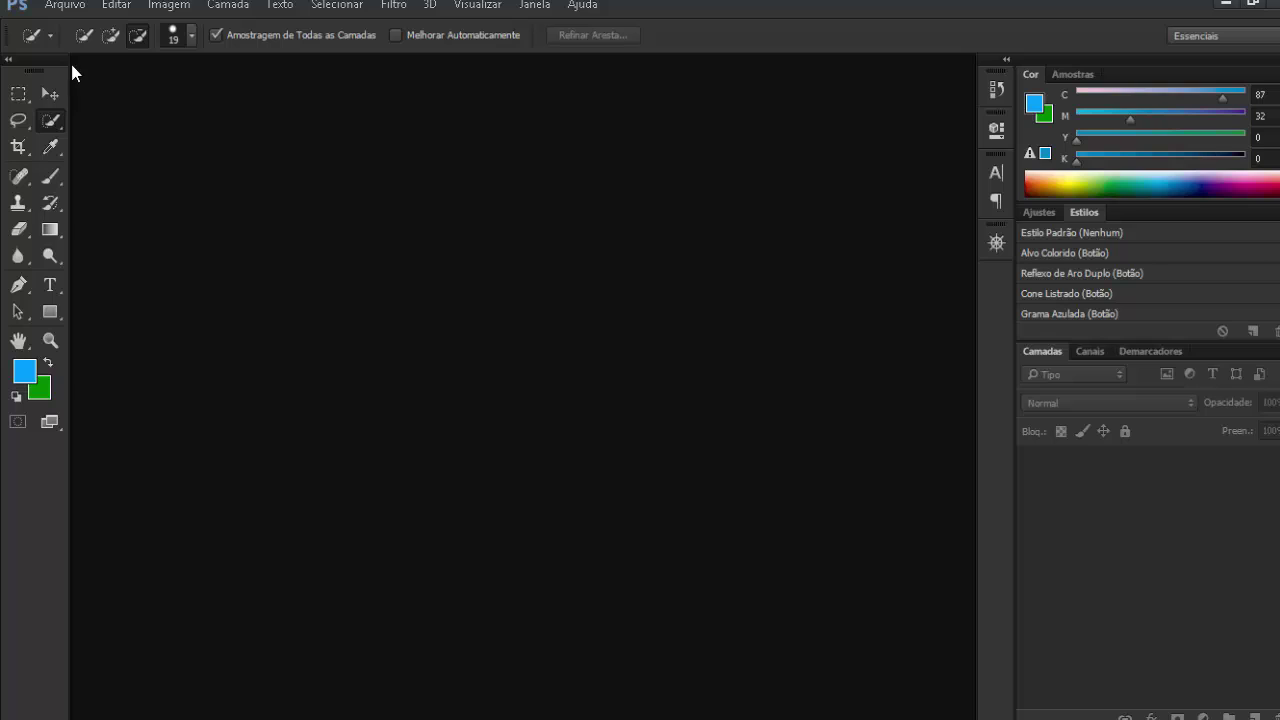
Step: Try the toolbox in a single column and restore its two-column layout, repeating the change twice
click(9, 62)
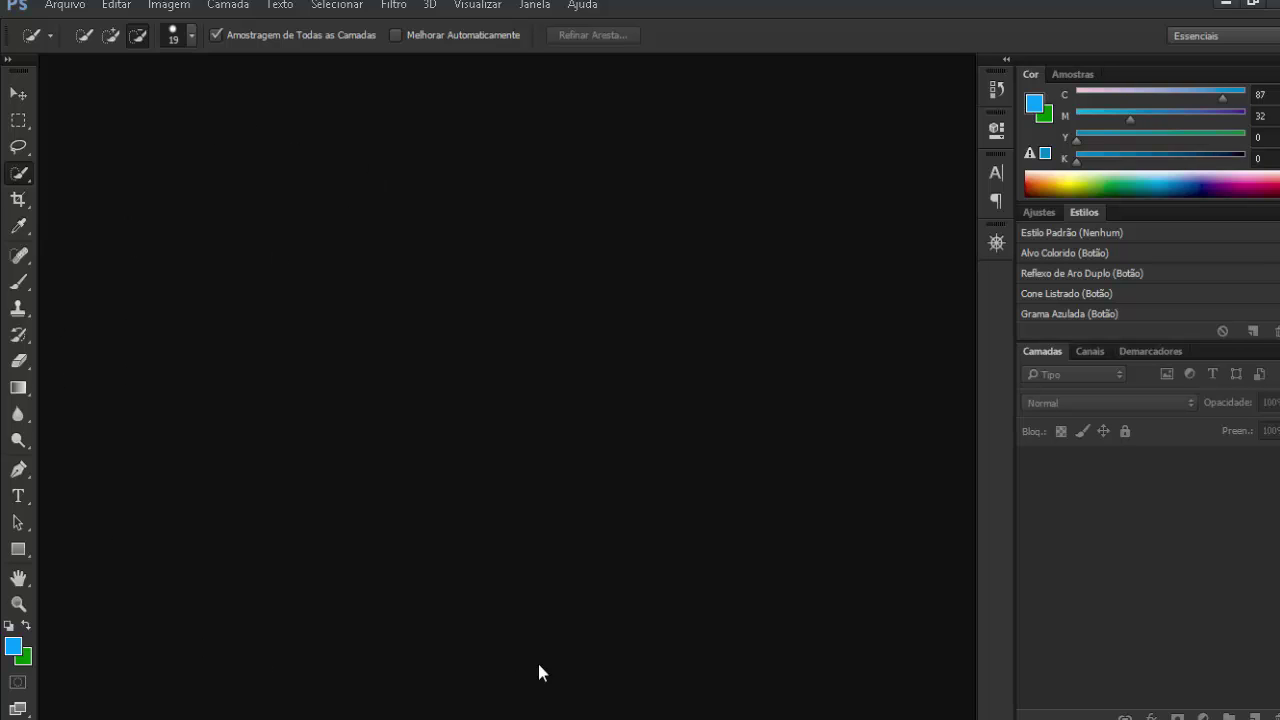
click(9, 62)
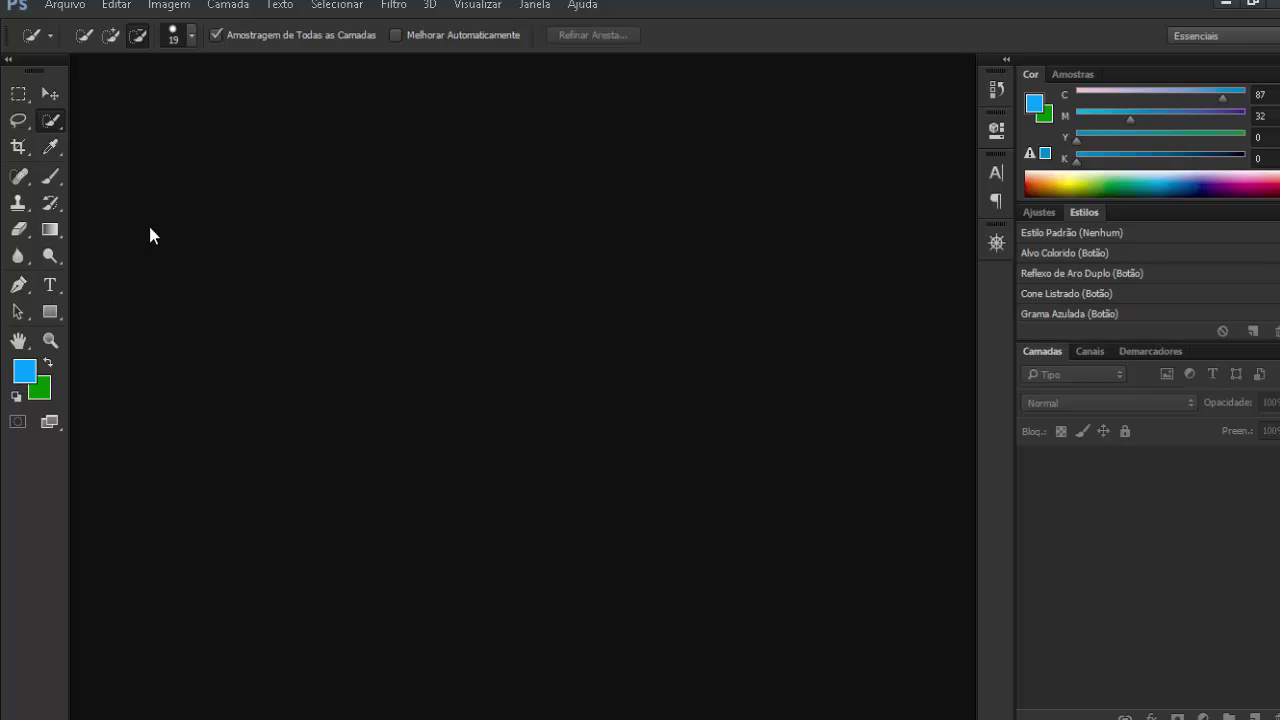
click(7, 60)
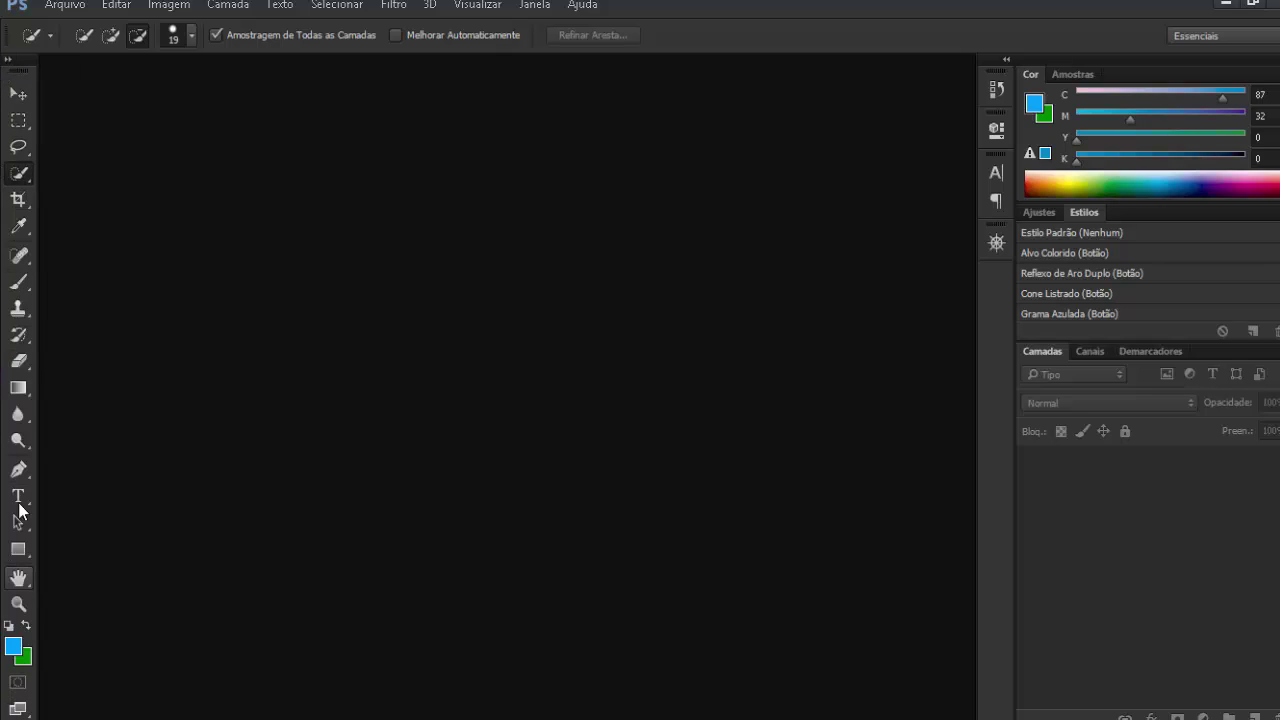
click(7, 60)
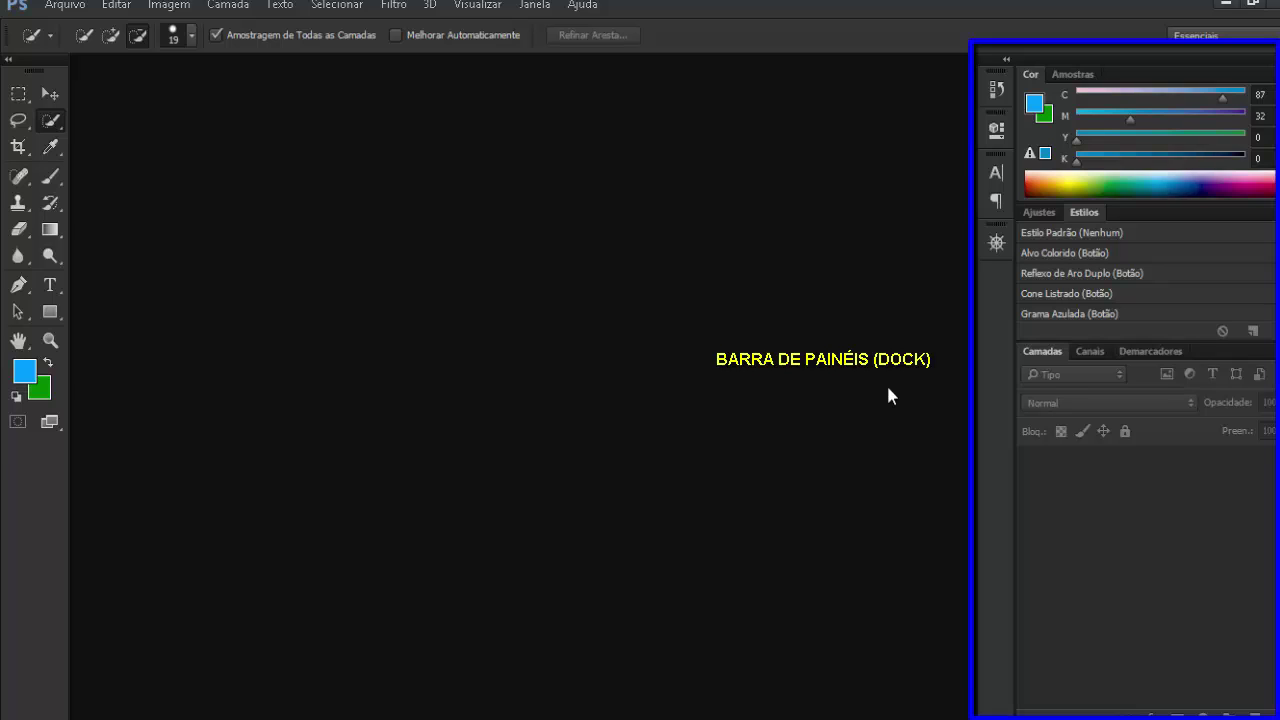
Step: View the Histórico panel and collapse it again, and look at Amostras before returning to Cor
click(994, 92)
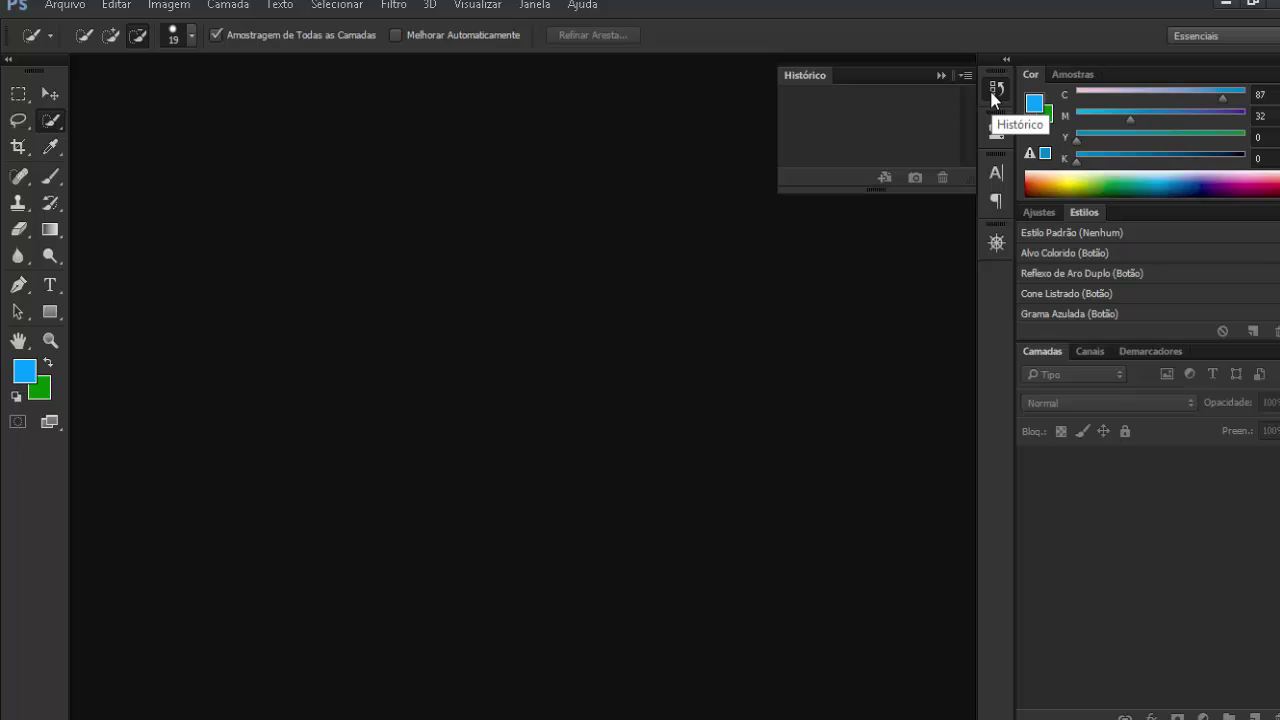
click(940, 76)
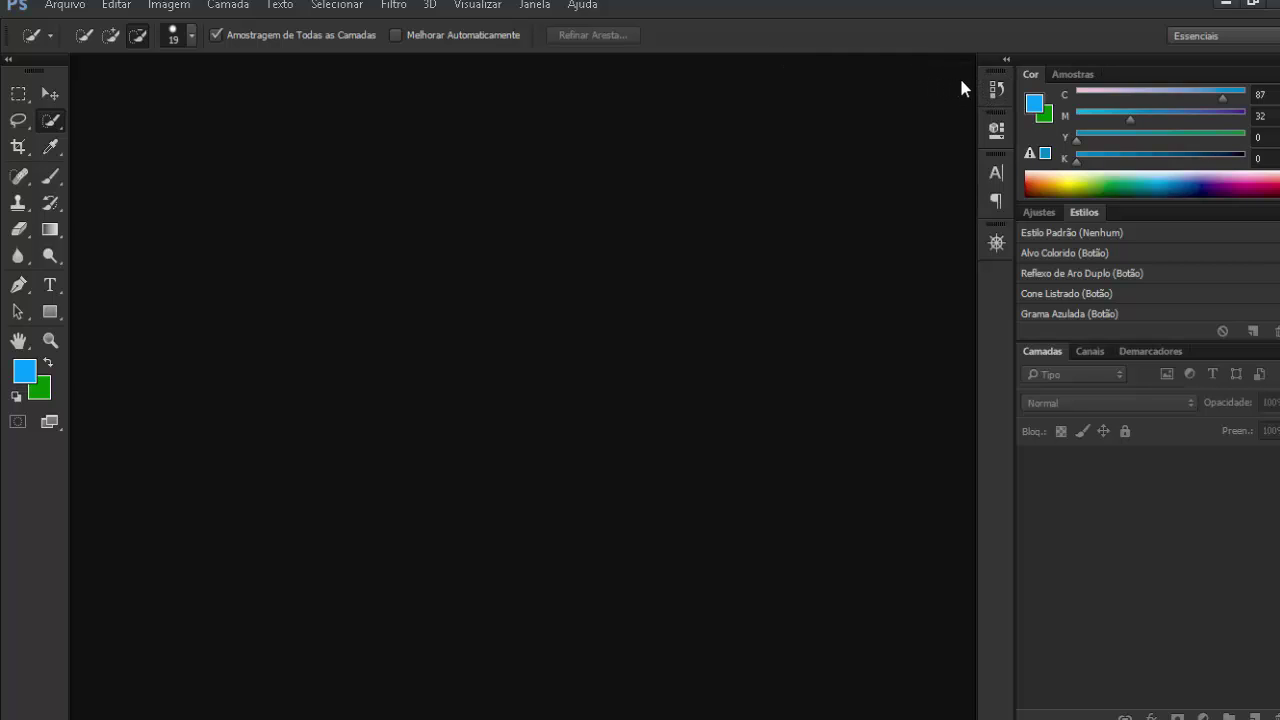
click(1062, 74)
click(1030, 74)
Step: Show the Estilos de caractere panel and dock its group in the icon strip below the last icon
click(535, 8)
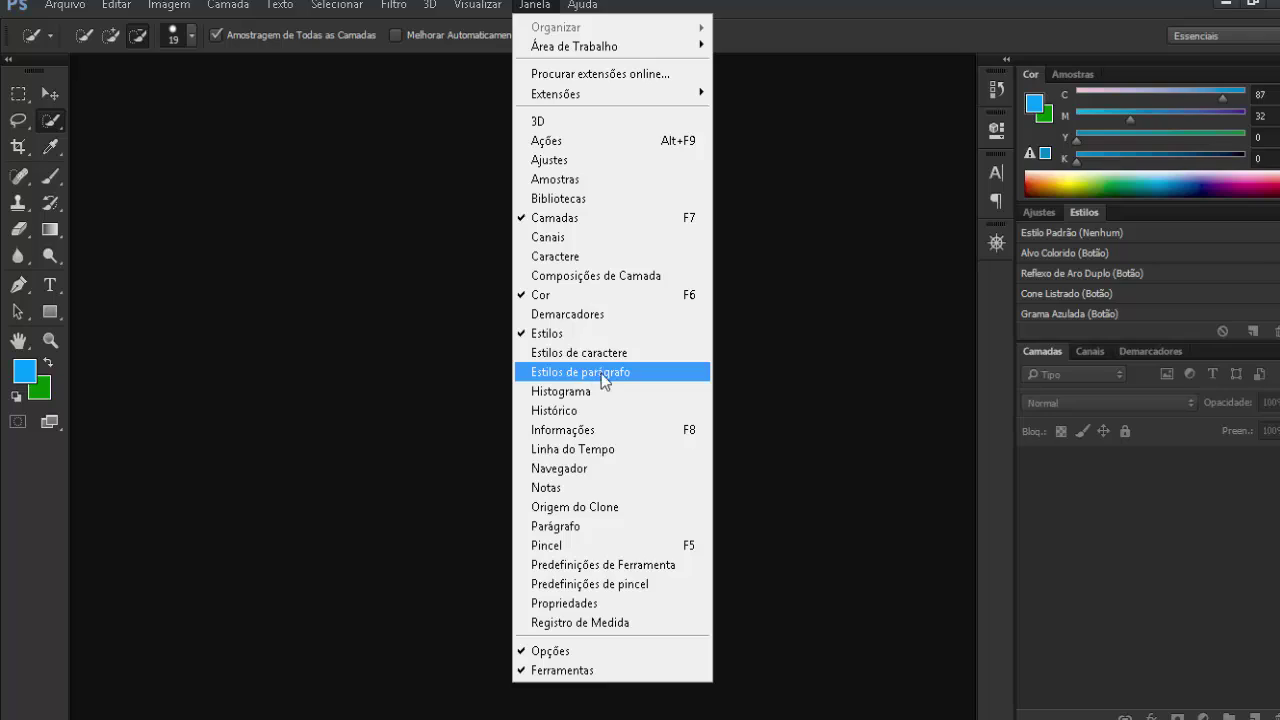
click(588, 353)
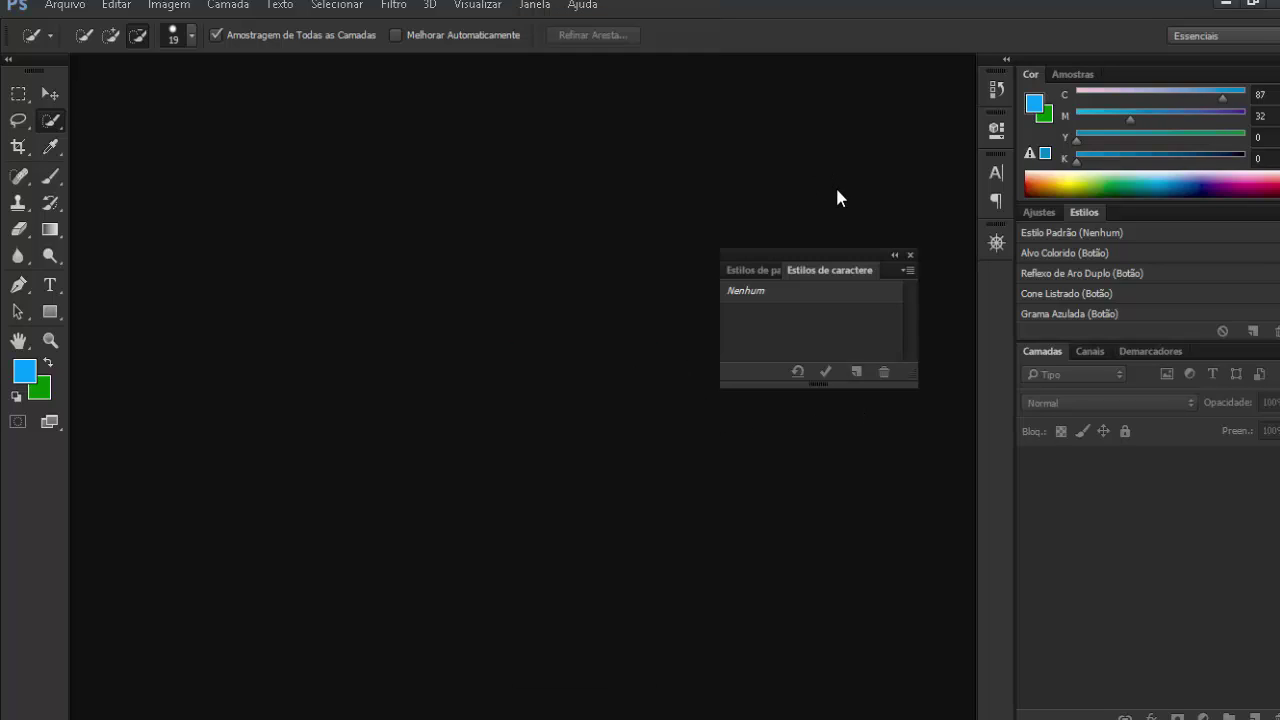
drag(831, 259, 786, 249)
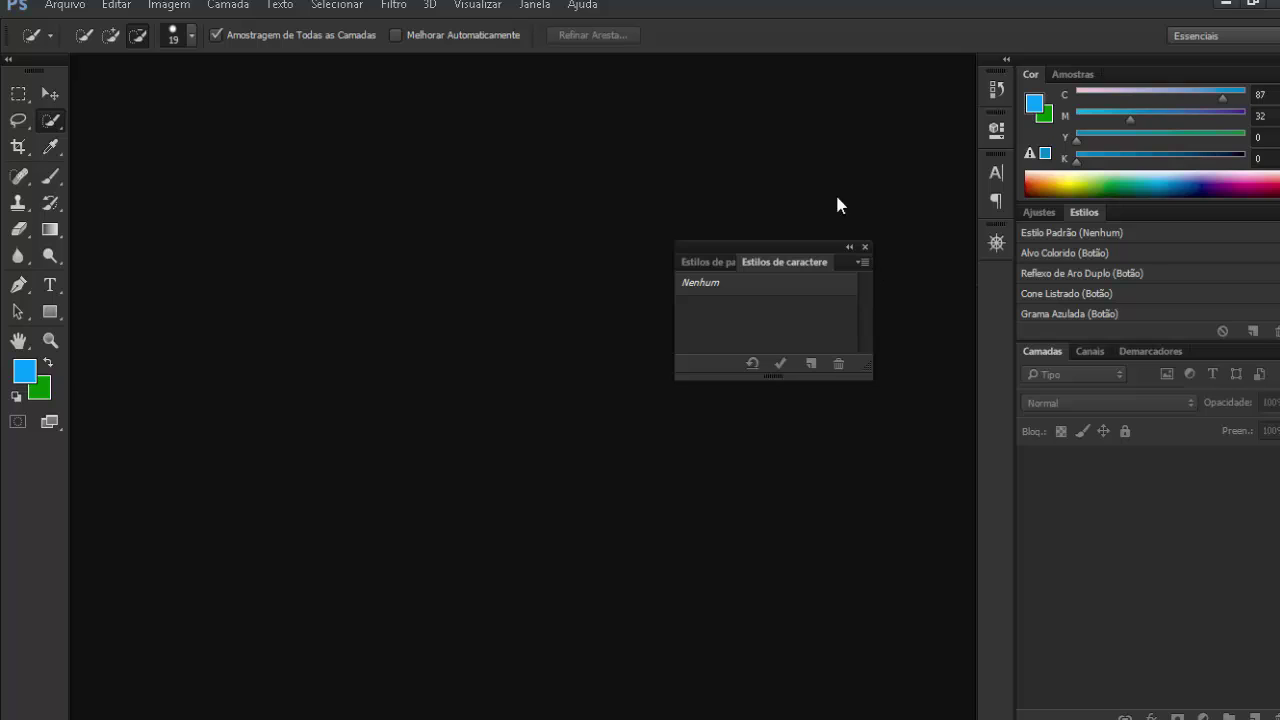
drag(760, 246, 995, 289)
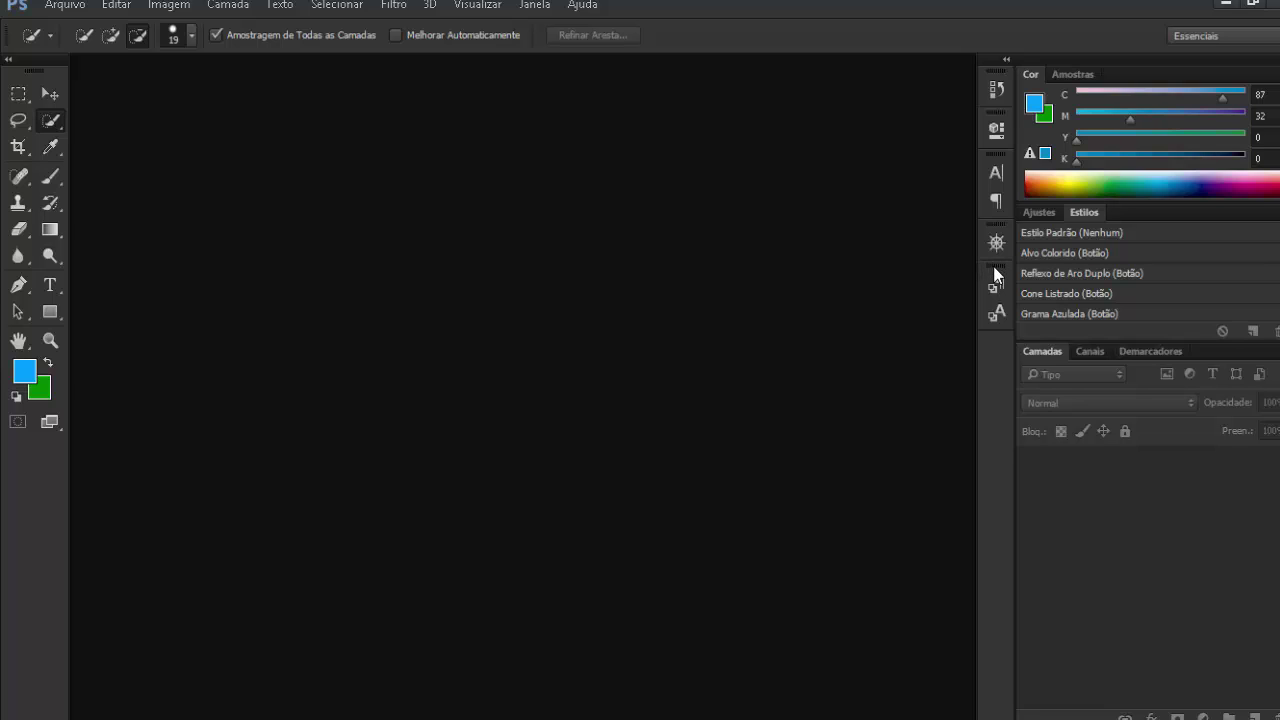
Step: Undock the paragraph and character styles group, expand it as a floating panel and close it
drag(995, 290, 627, 327)
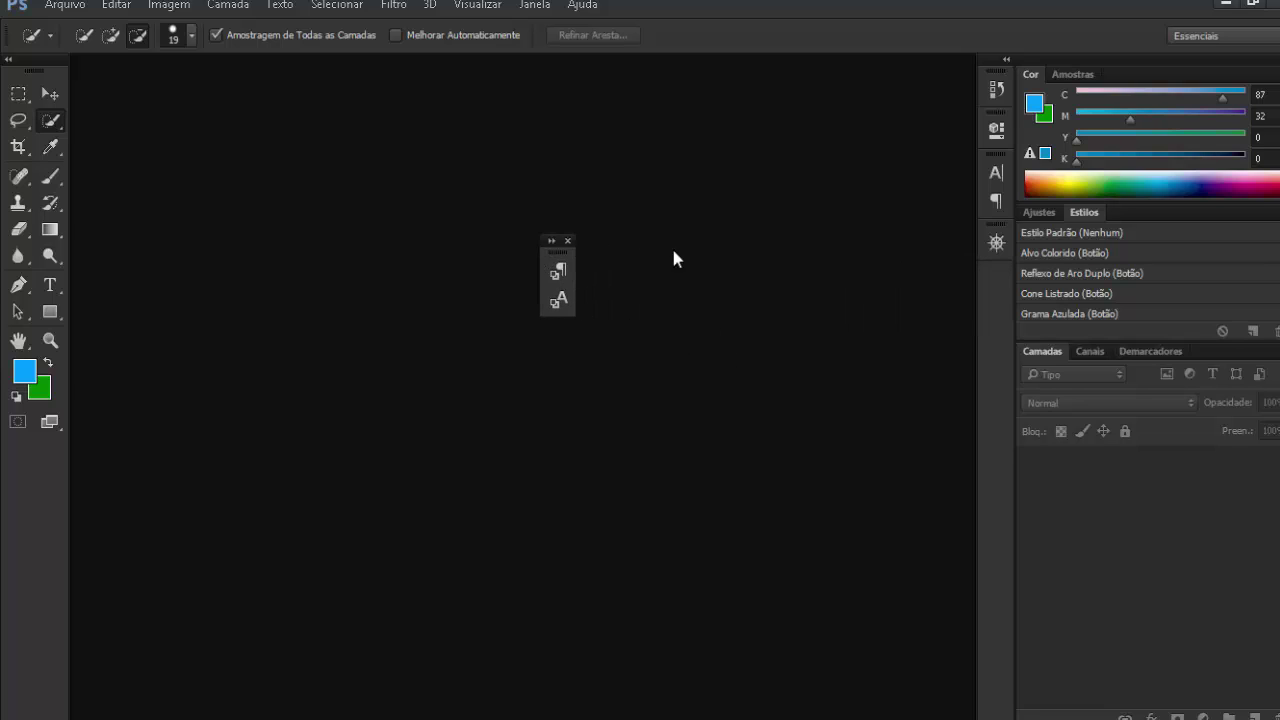
click(552, 241)
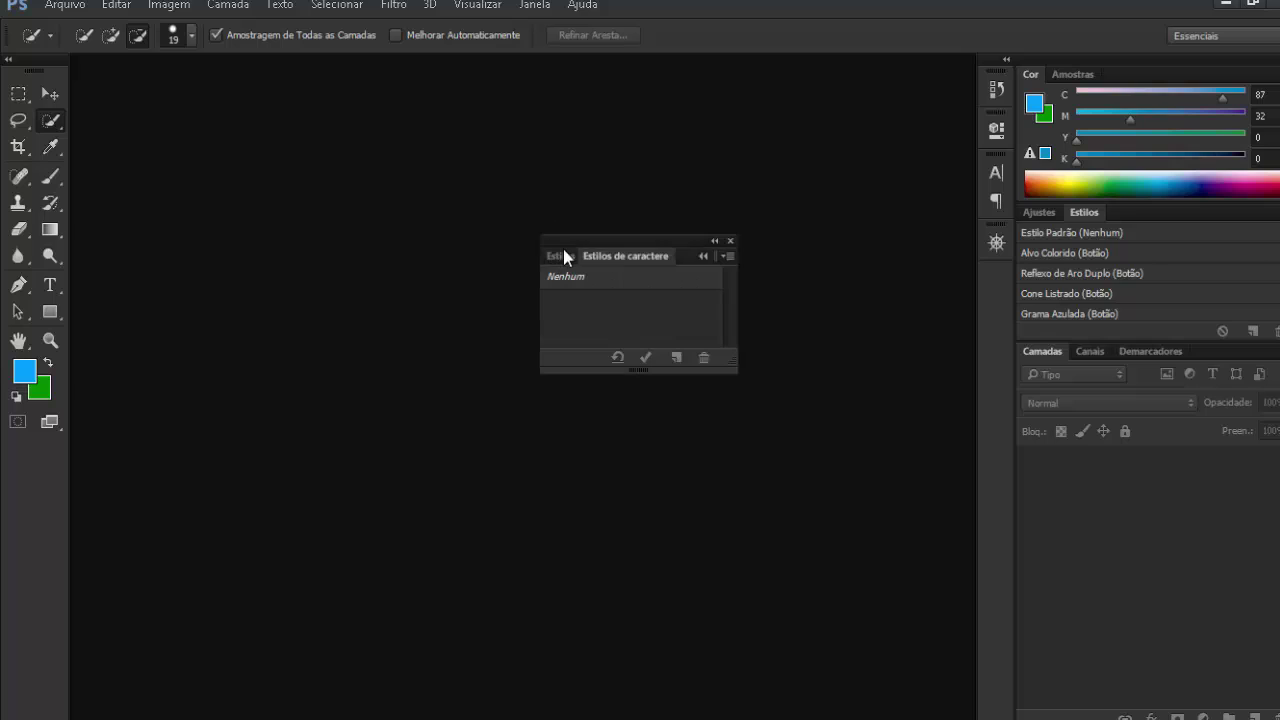
click(730, 242)
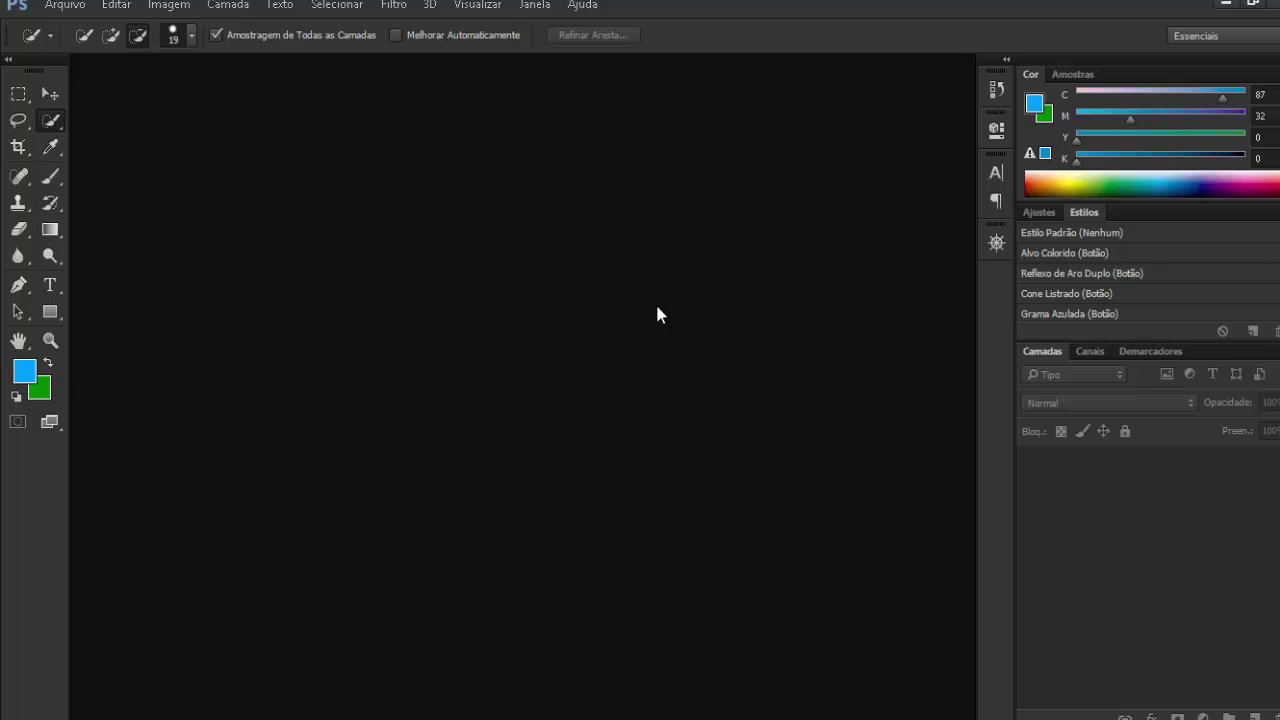
Step: Expand and re-collapse the icon dock, and collapse the Cor, Estilos and Camadas panel column to labelled icons
click(1005, 62)
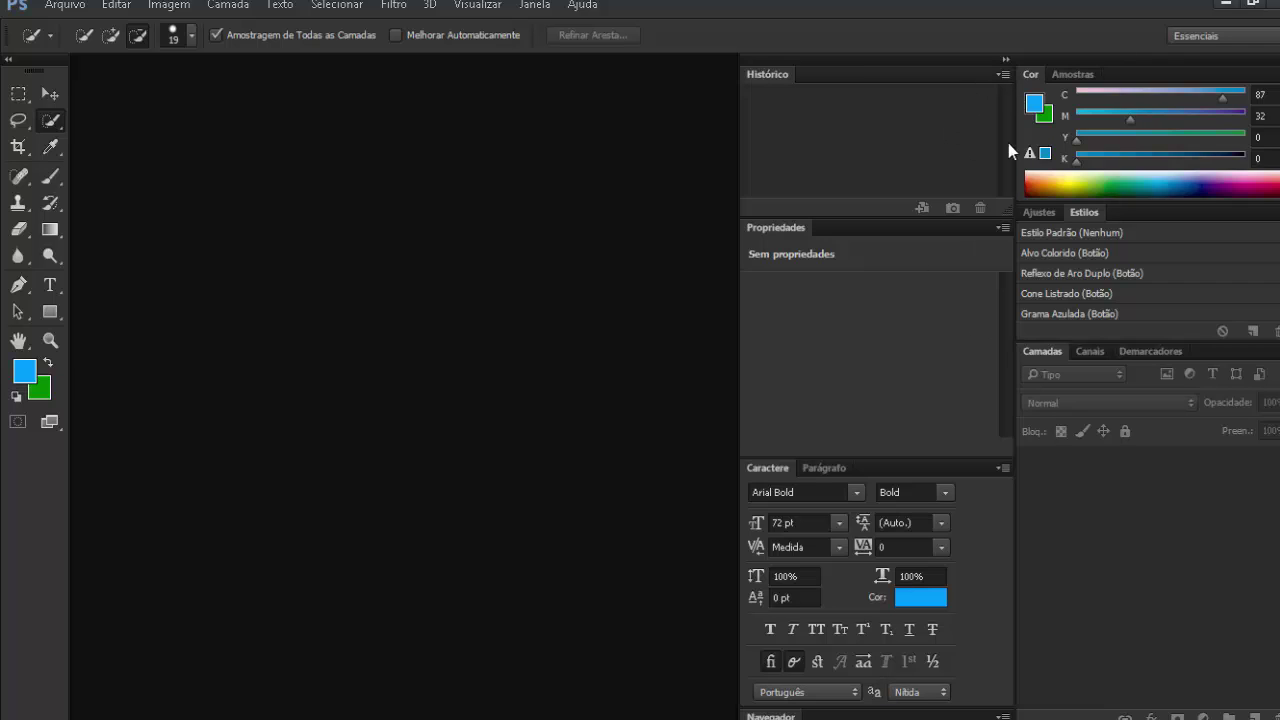
click(1006, 62)
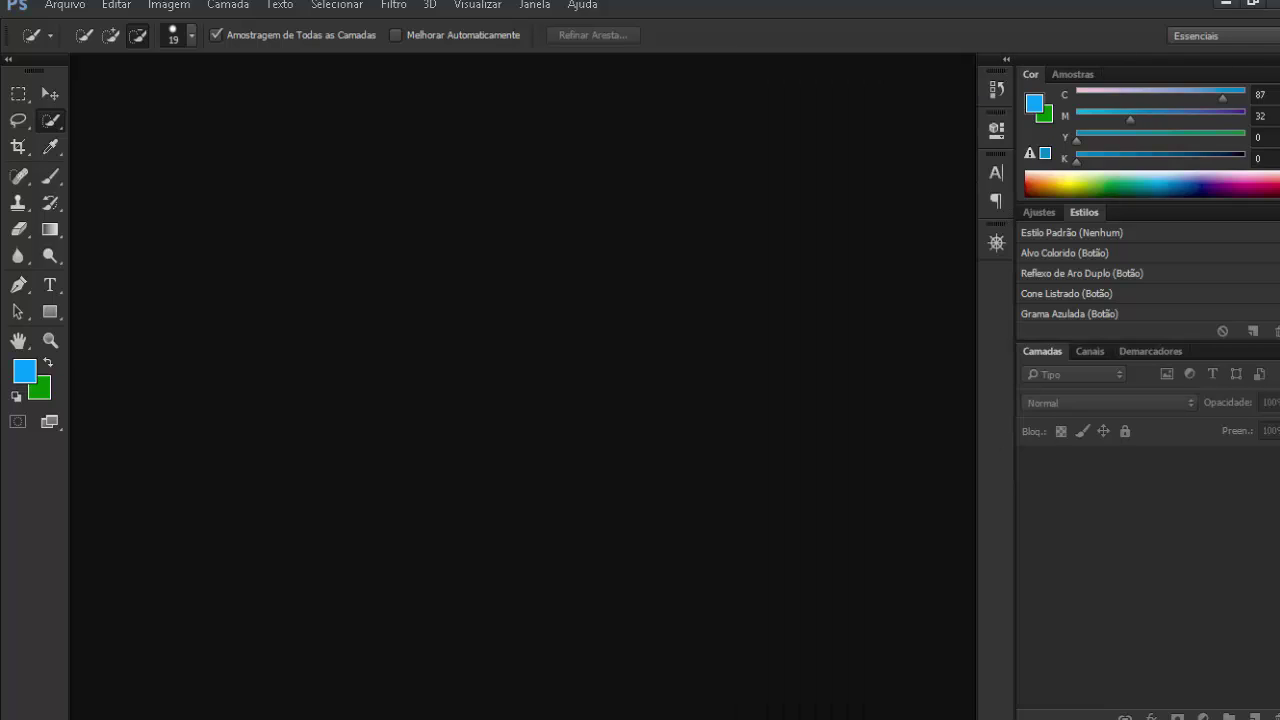
click(1274, 59)
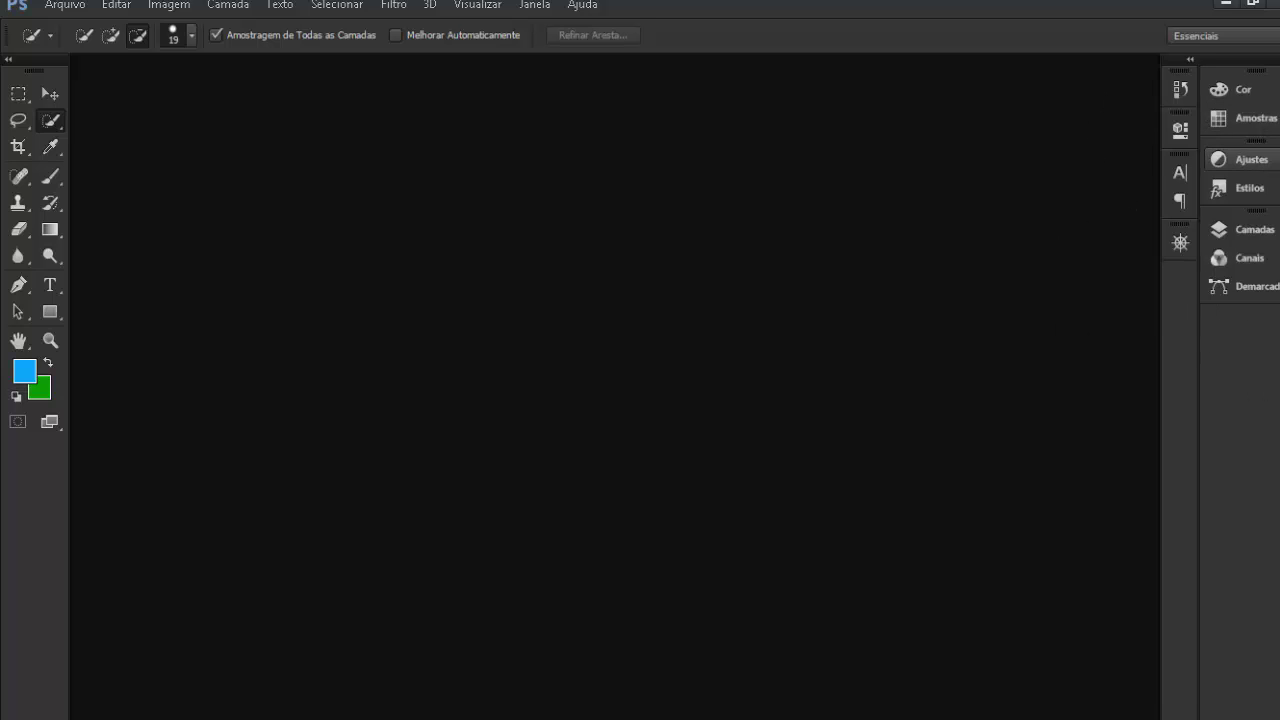
Step: Expand the collapsed Cor, Estilos and Camadas panel column, and start a new document named Imagem 1
click(1274, 59)
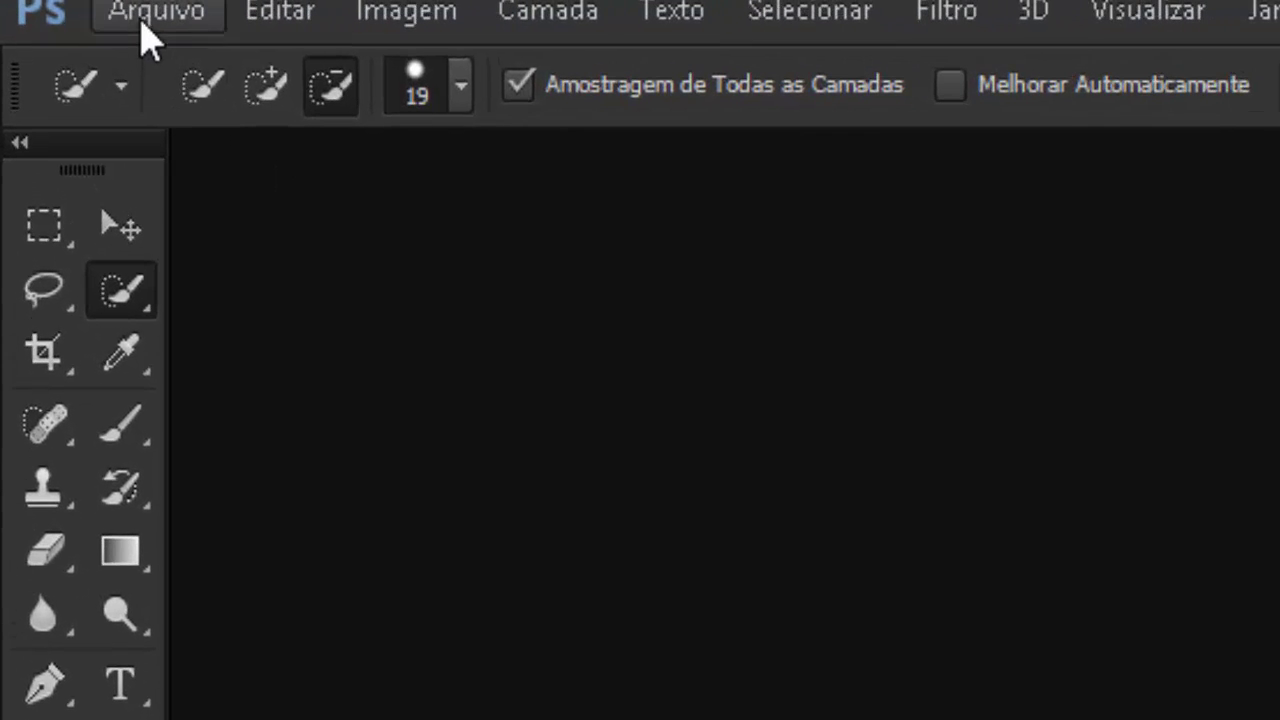
click(140, 30)
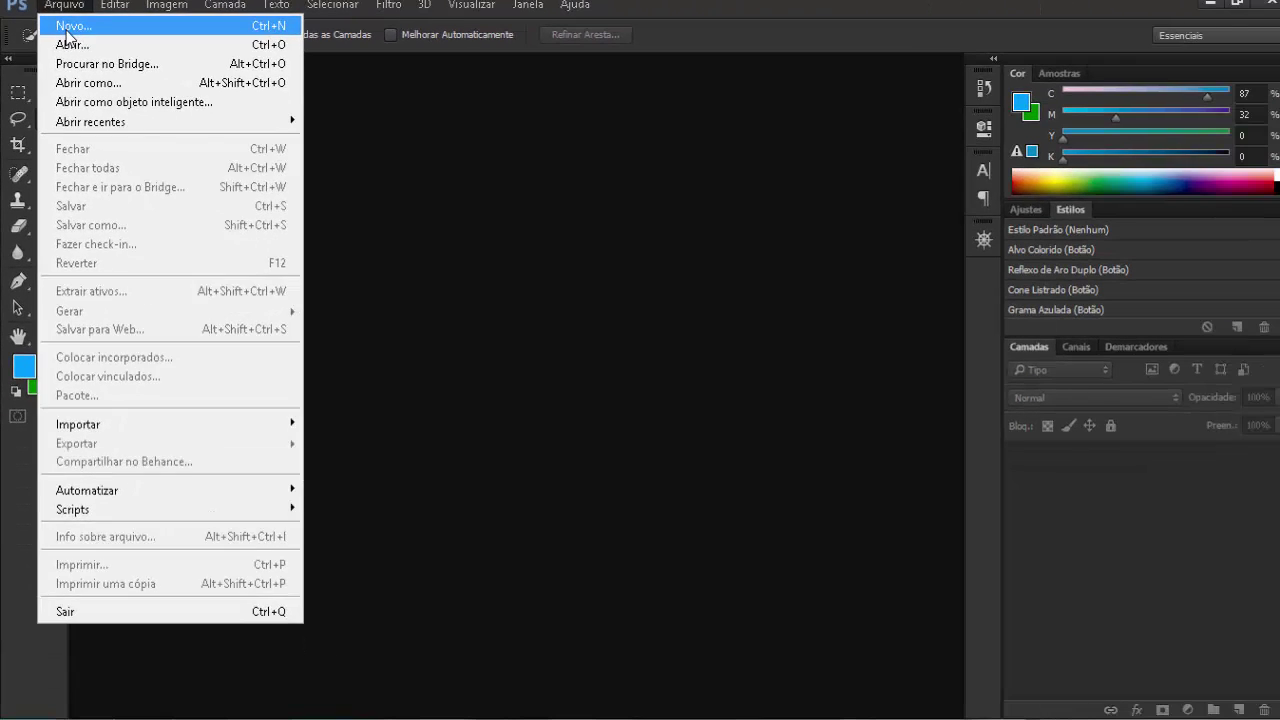
click(165, 66)
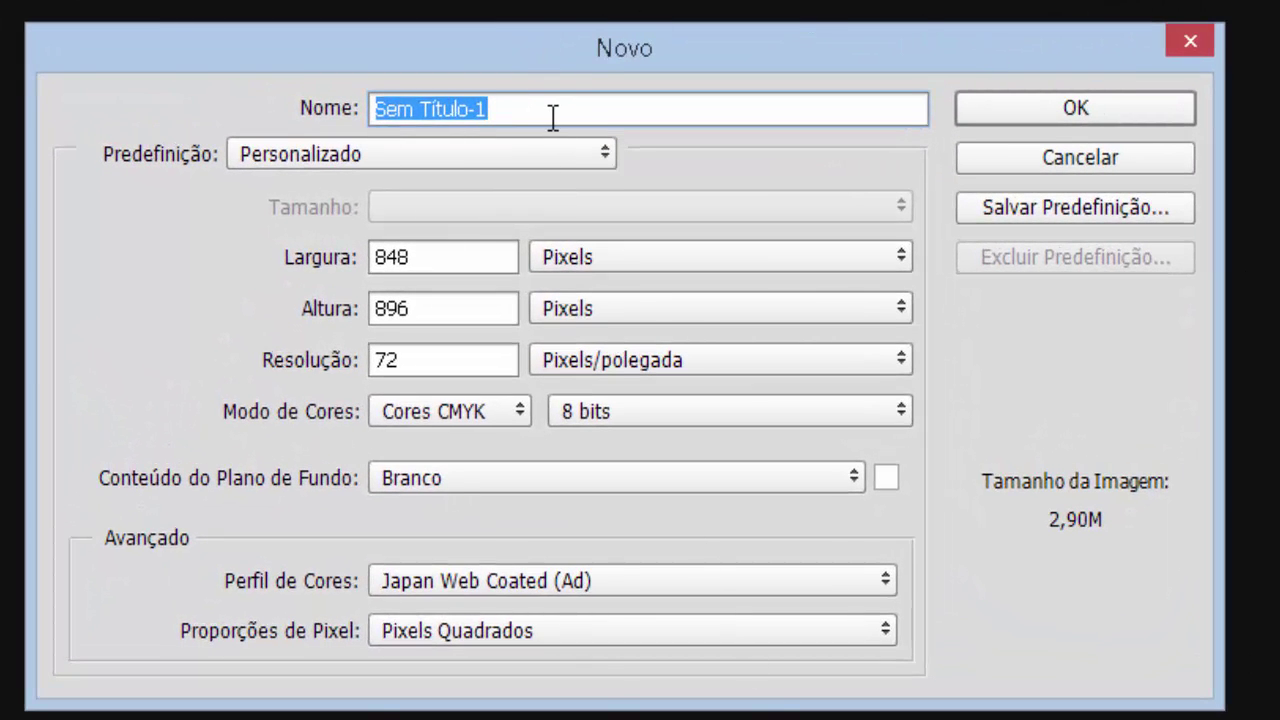
text(Imagem 1)
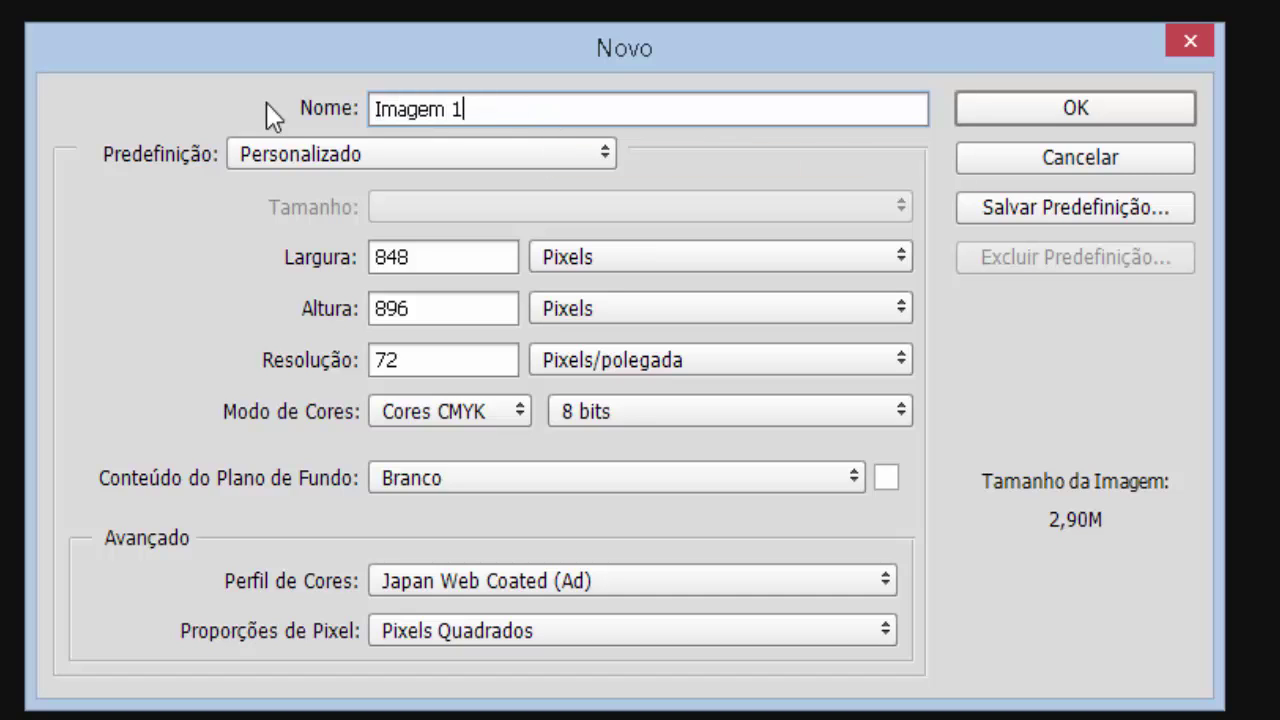
Step: Examine the preset, width unit, resolution unit, colour mode and background content options for the new document
click(607, 151)
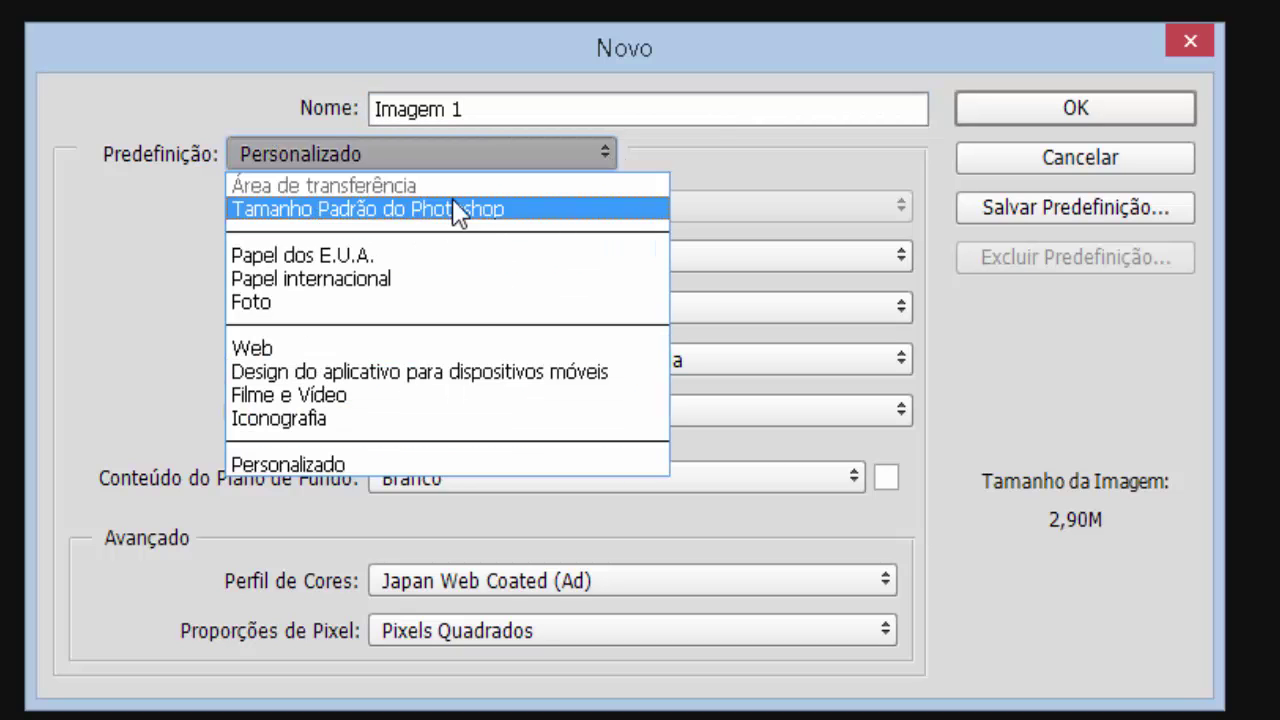
click(731, 134)
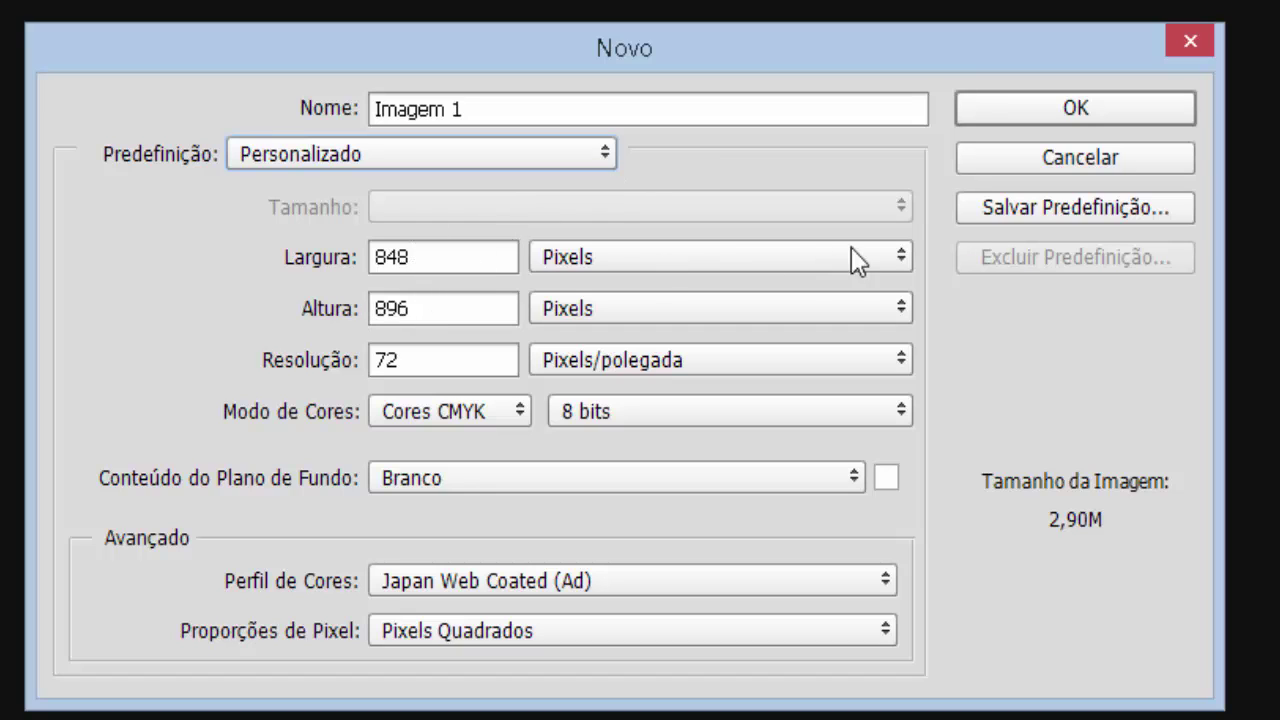
click(898, 257)
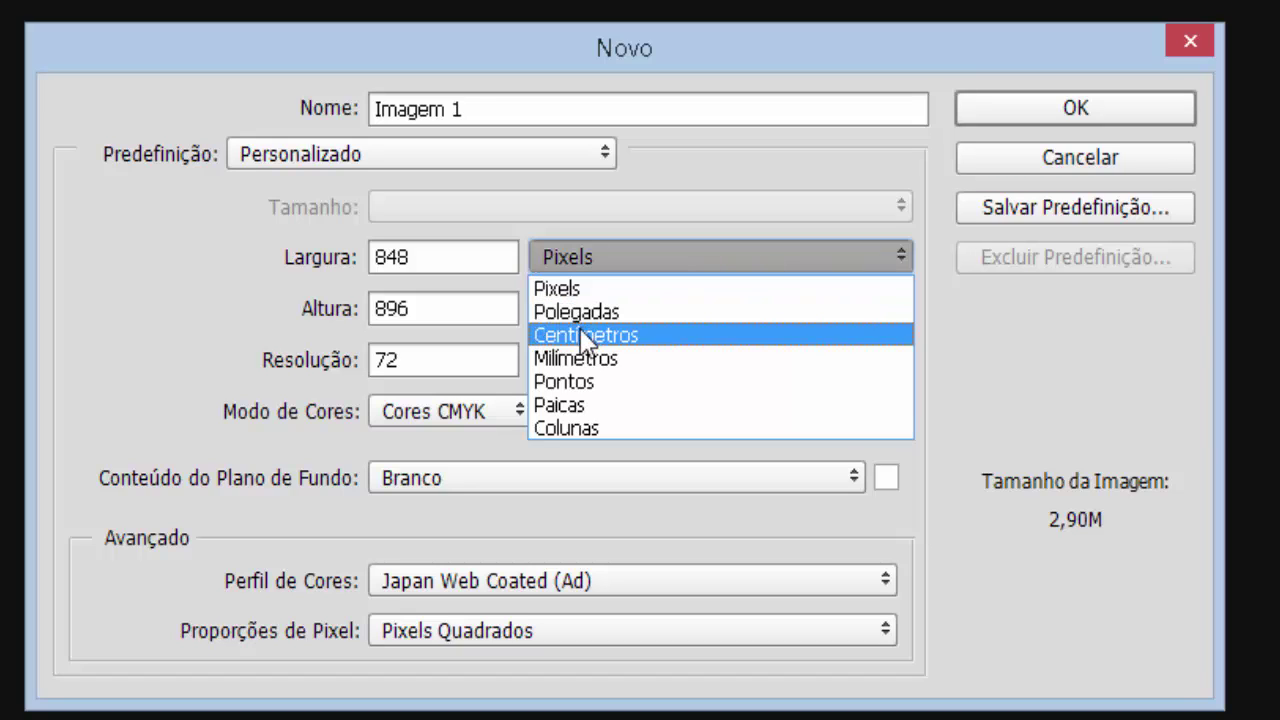
click(178, 277)
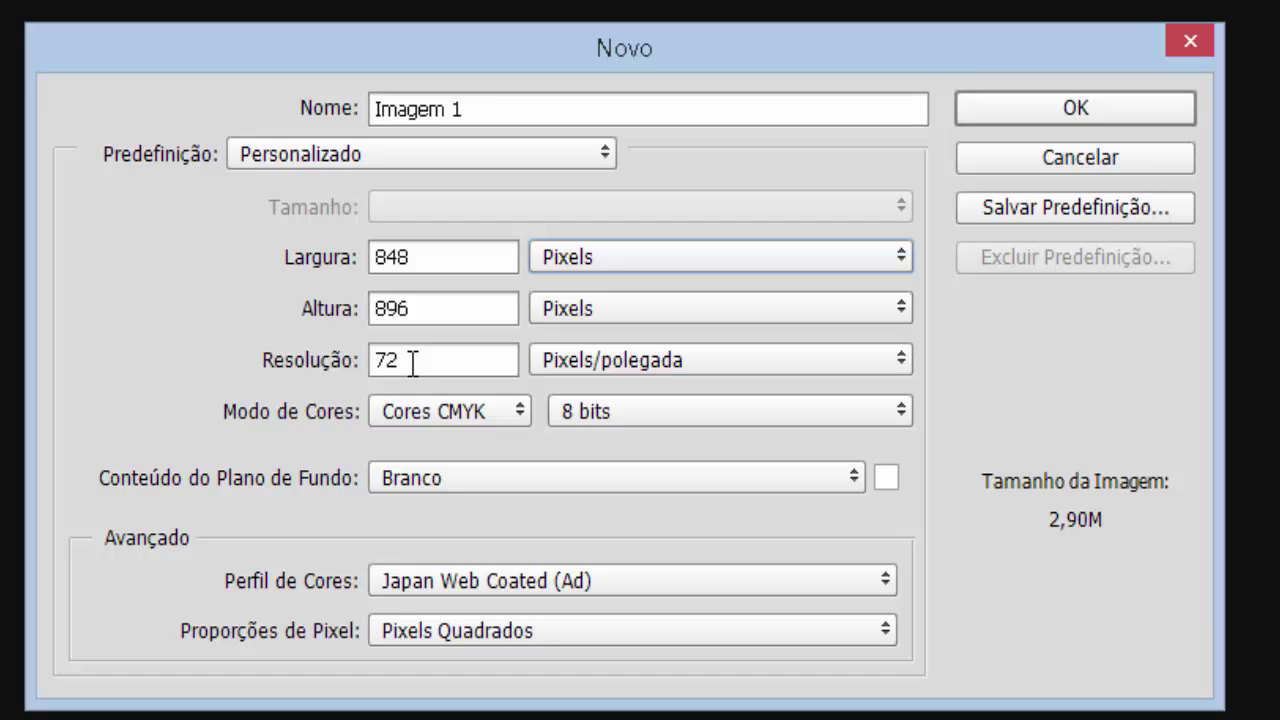
click(901, 359)
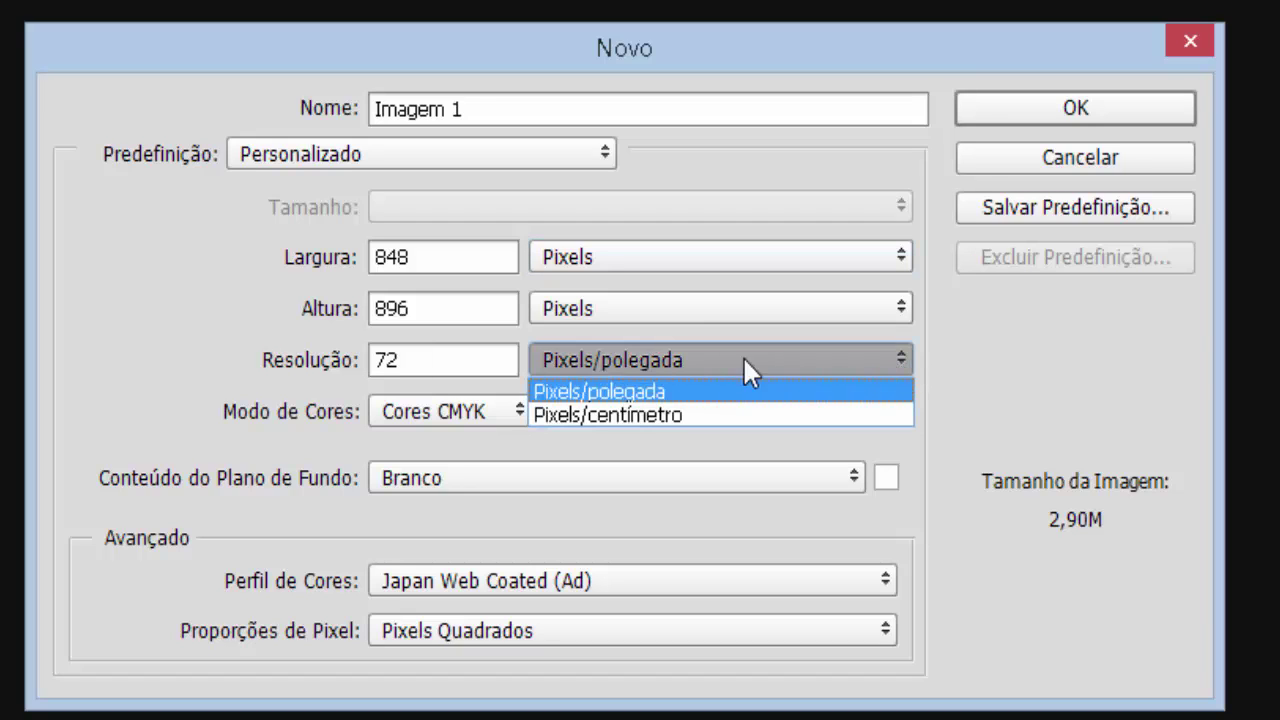
click(609, 393)
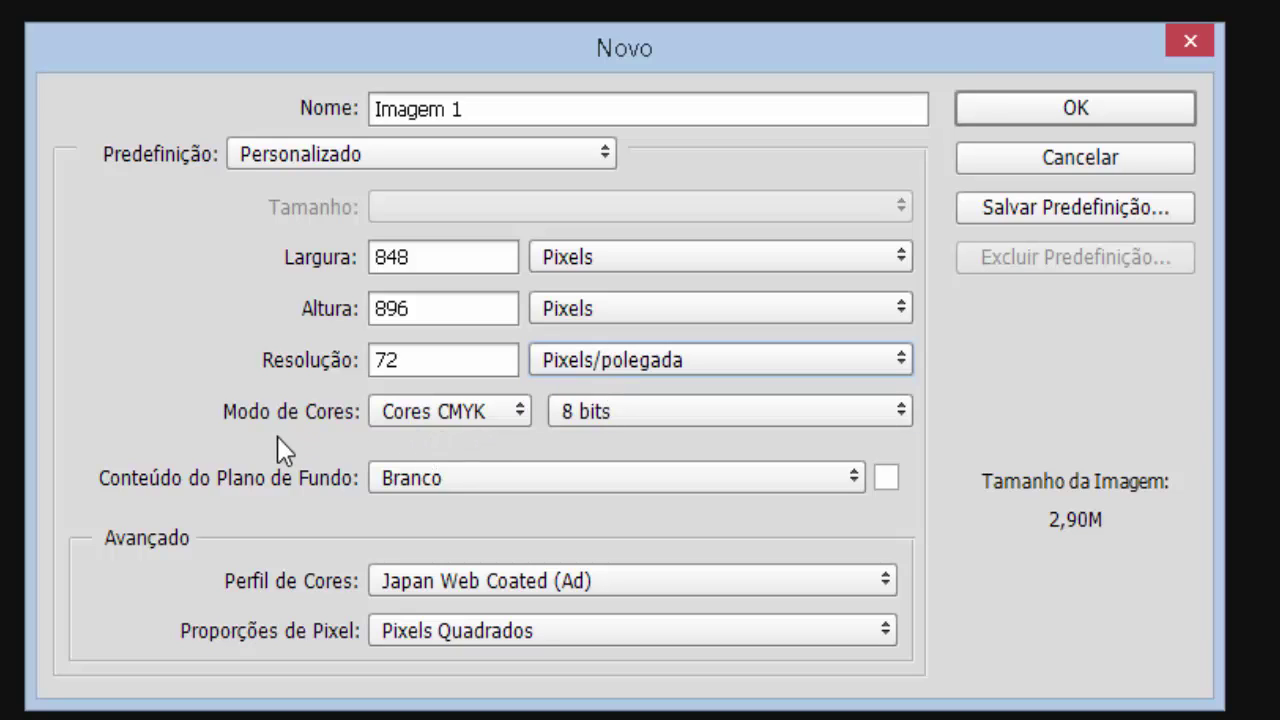
click(518, 411)
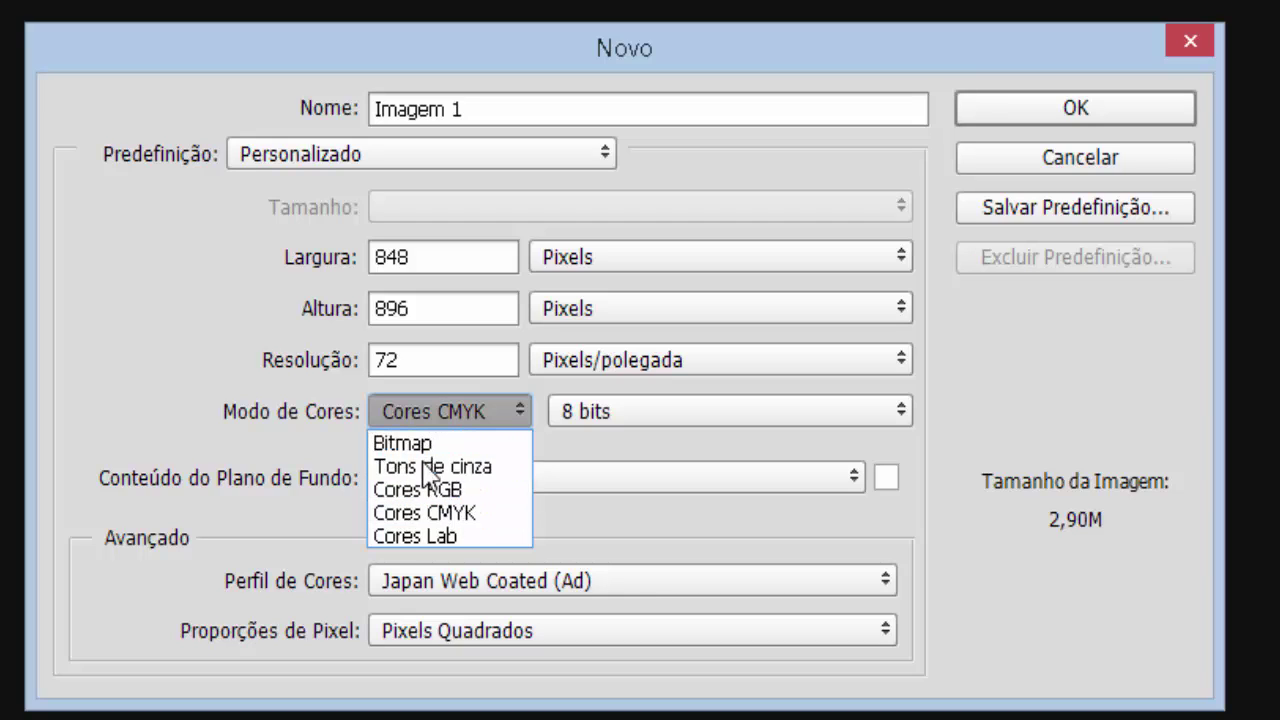
click(150, 376)
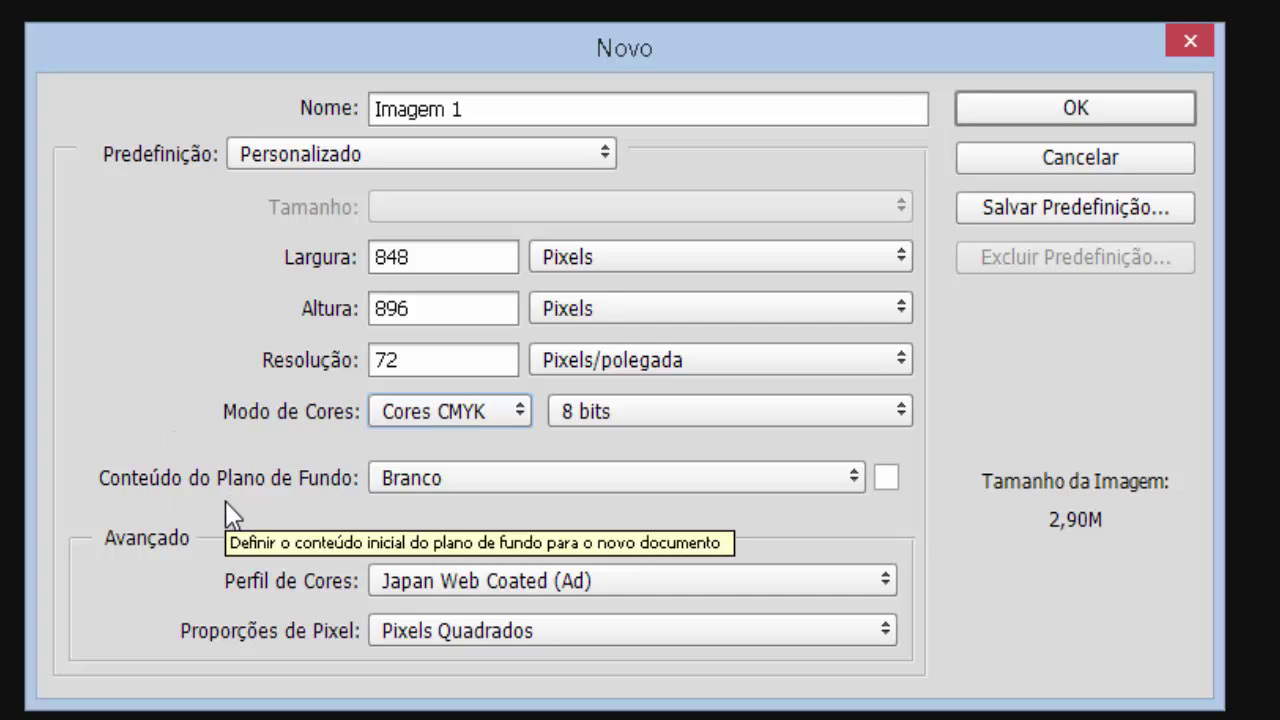
click(854, 478)
click(854, 478)
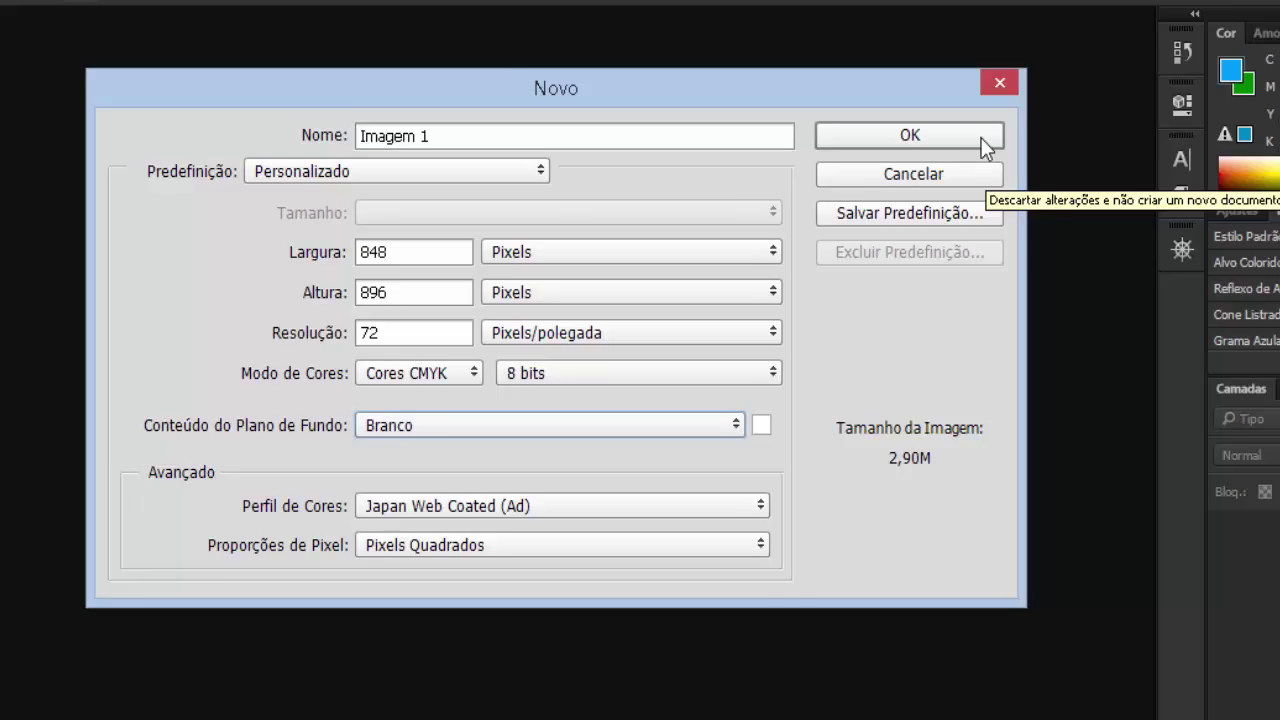
Step: Create the 848 × 896 pixel CMYK document with a white background and unlock its background layer
click(1168, 110)
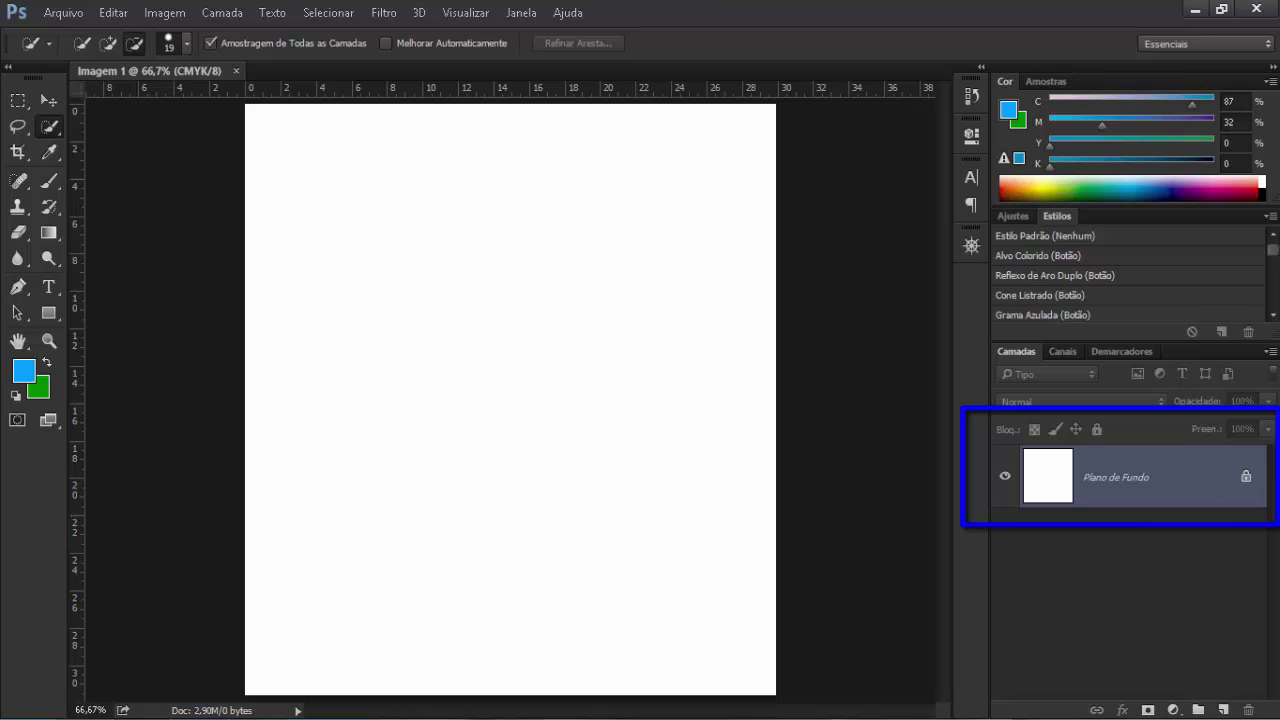
click(1245, 478)
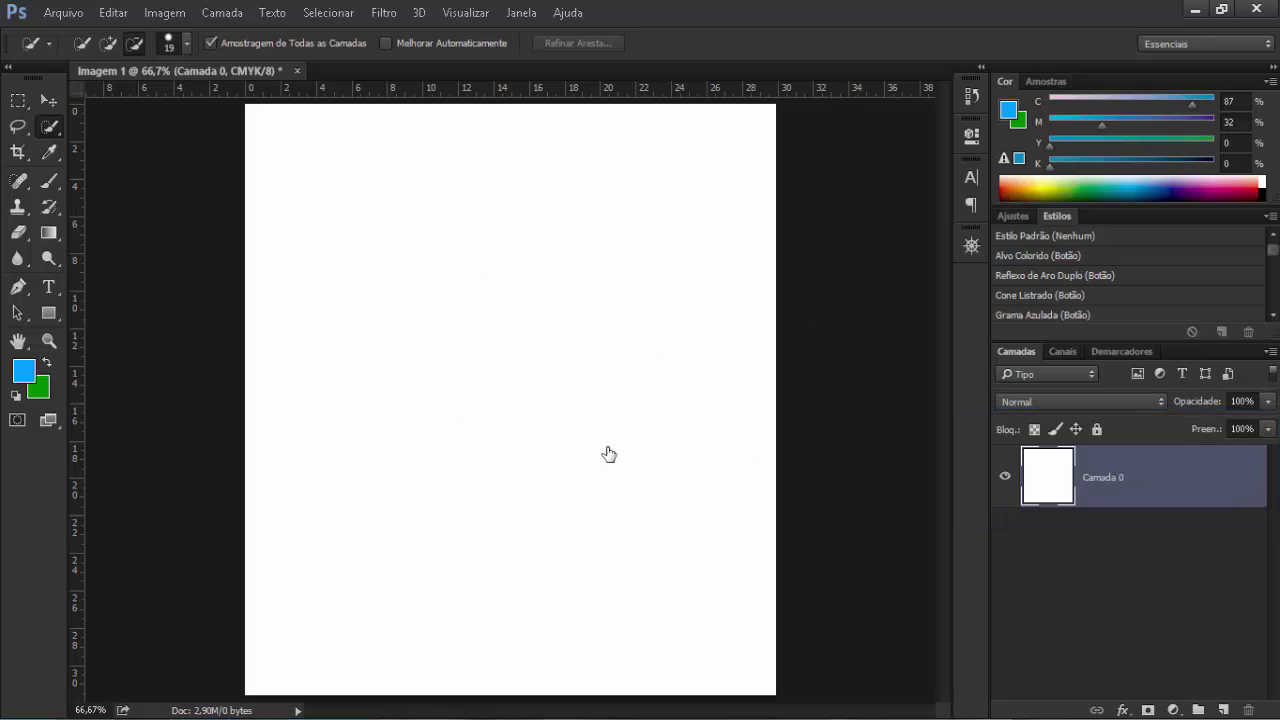
key(Escape)
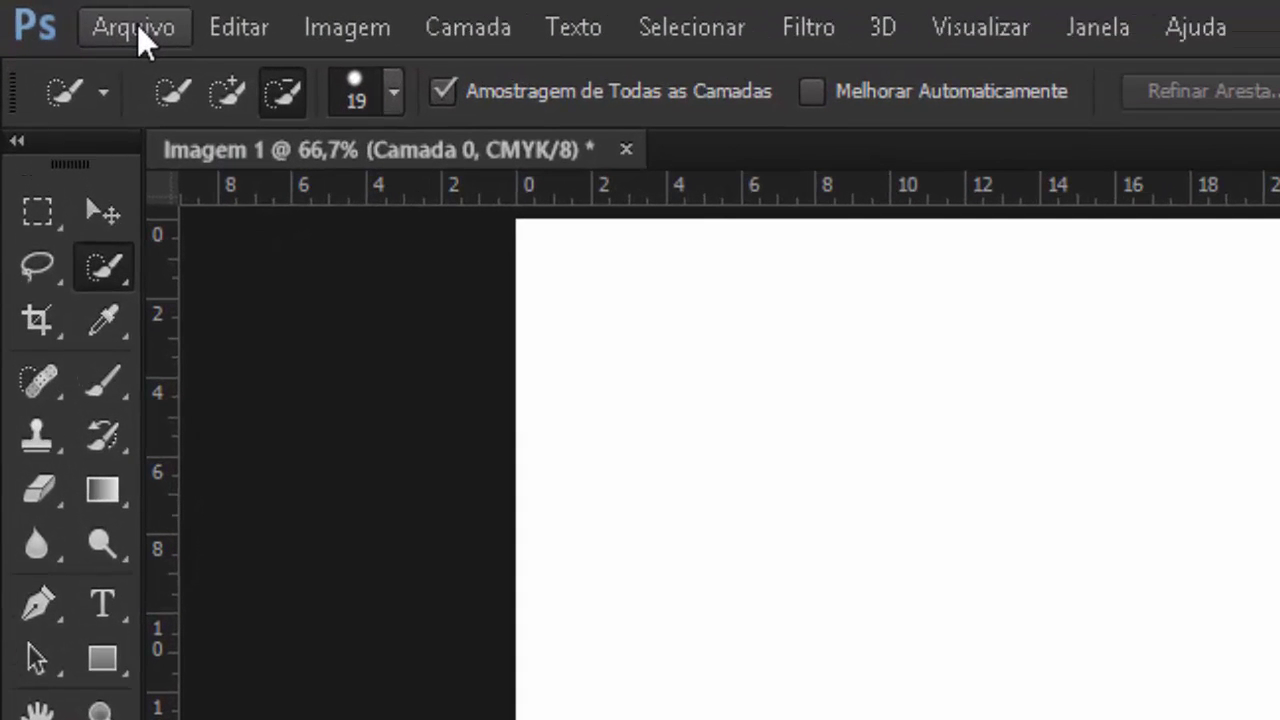
Step: Open the 1_6_herman_munster_closeup image from the Imagens folder, leaving it as is without colour management
click(137, 24)
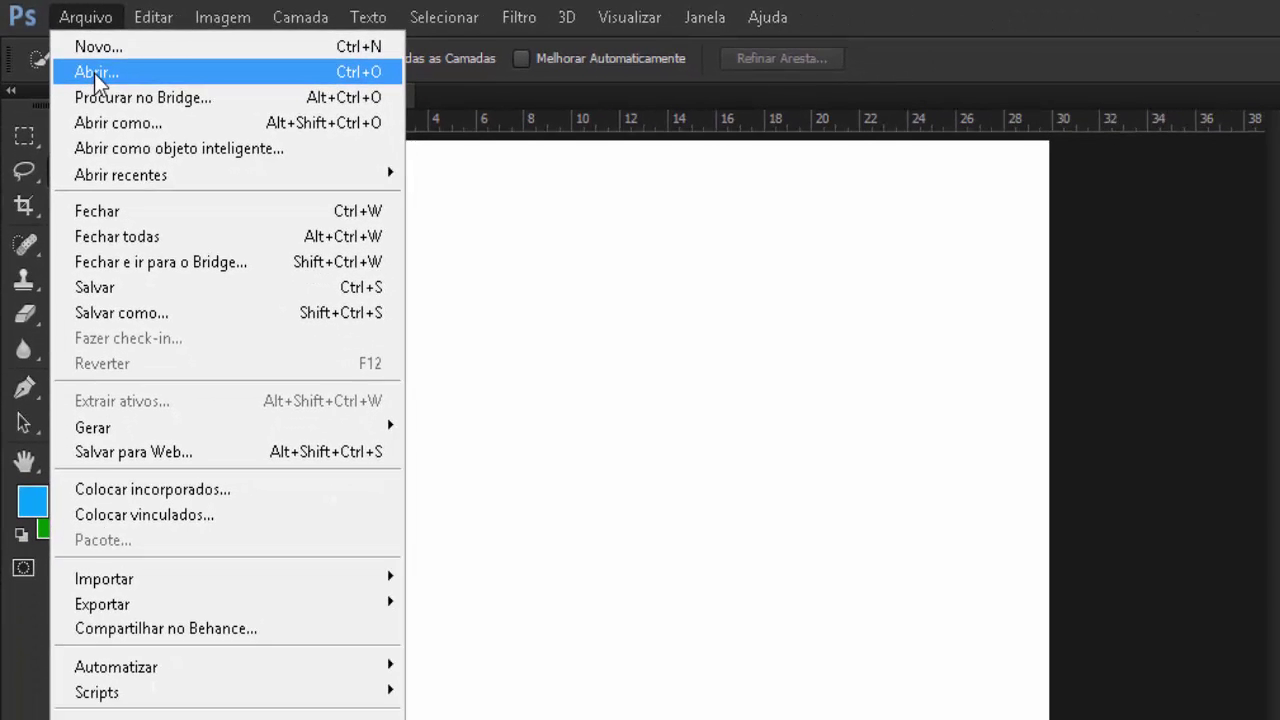
click(94, 73)
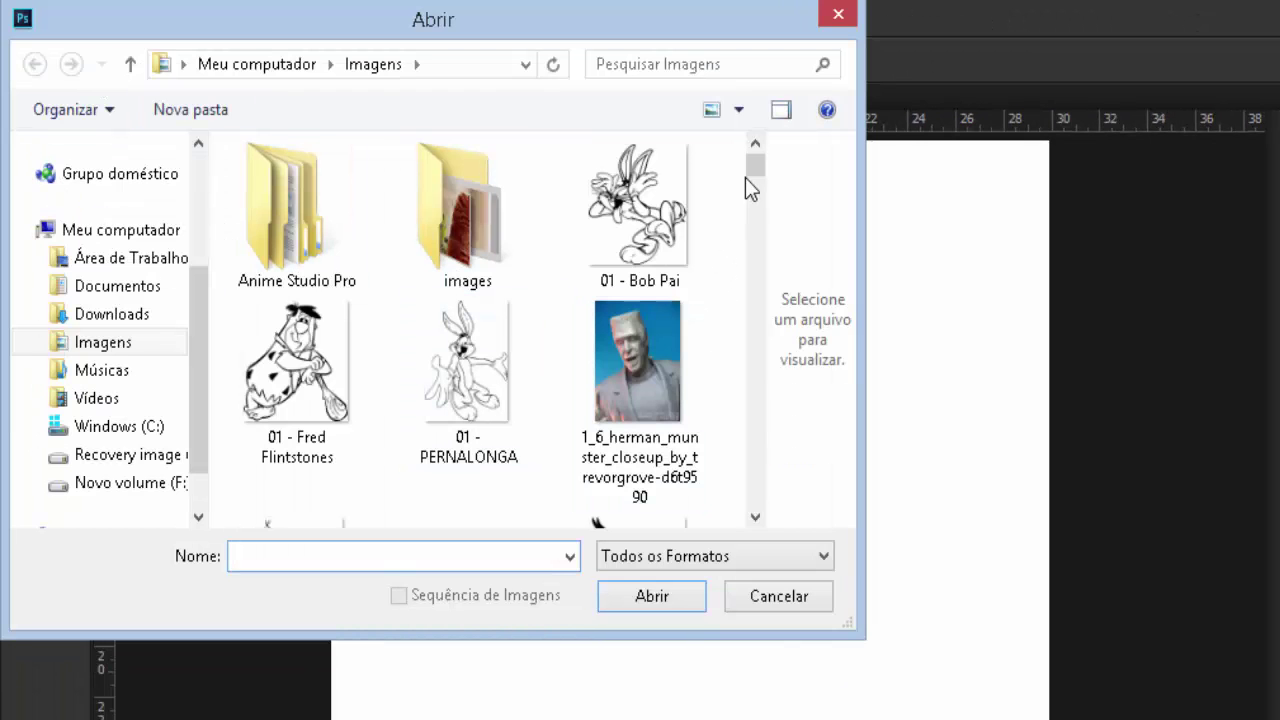
mouse_move(755, 164)
mouse_down()
mouse_move(756, 180)
mouse_move(755, 164)
mouse_up()
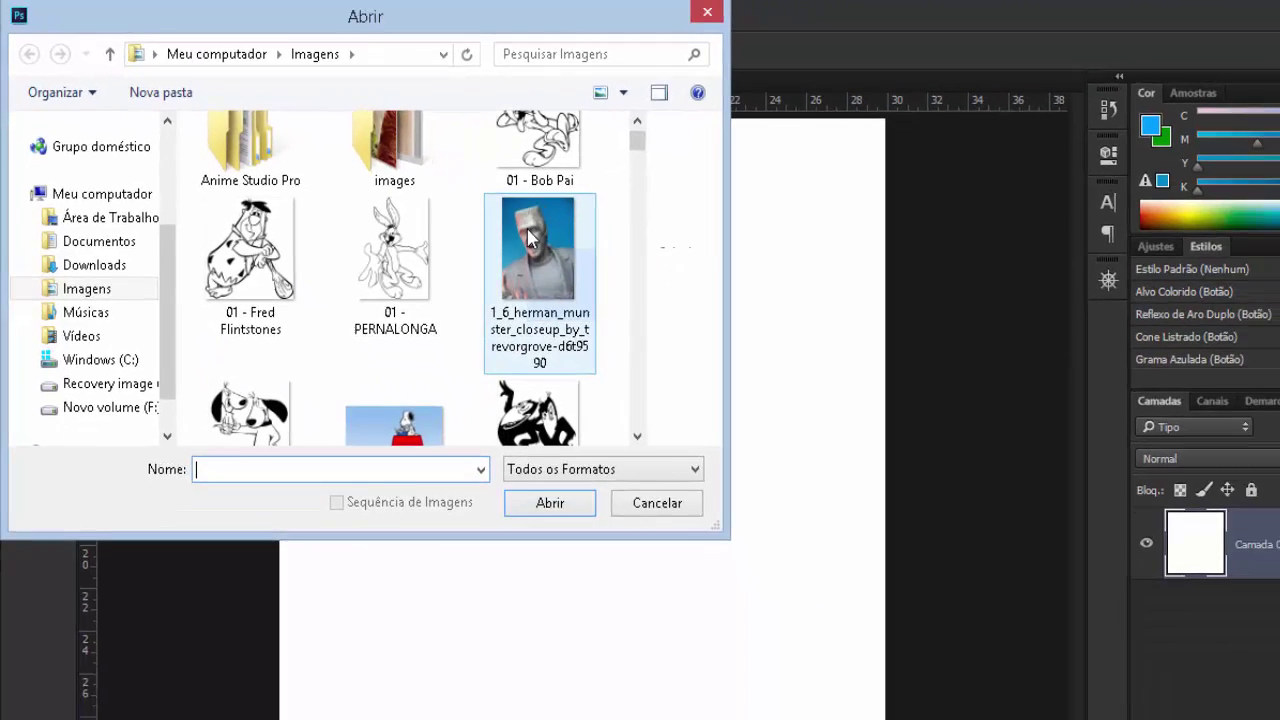
double_click(613, 275)
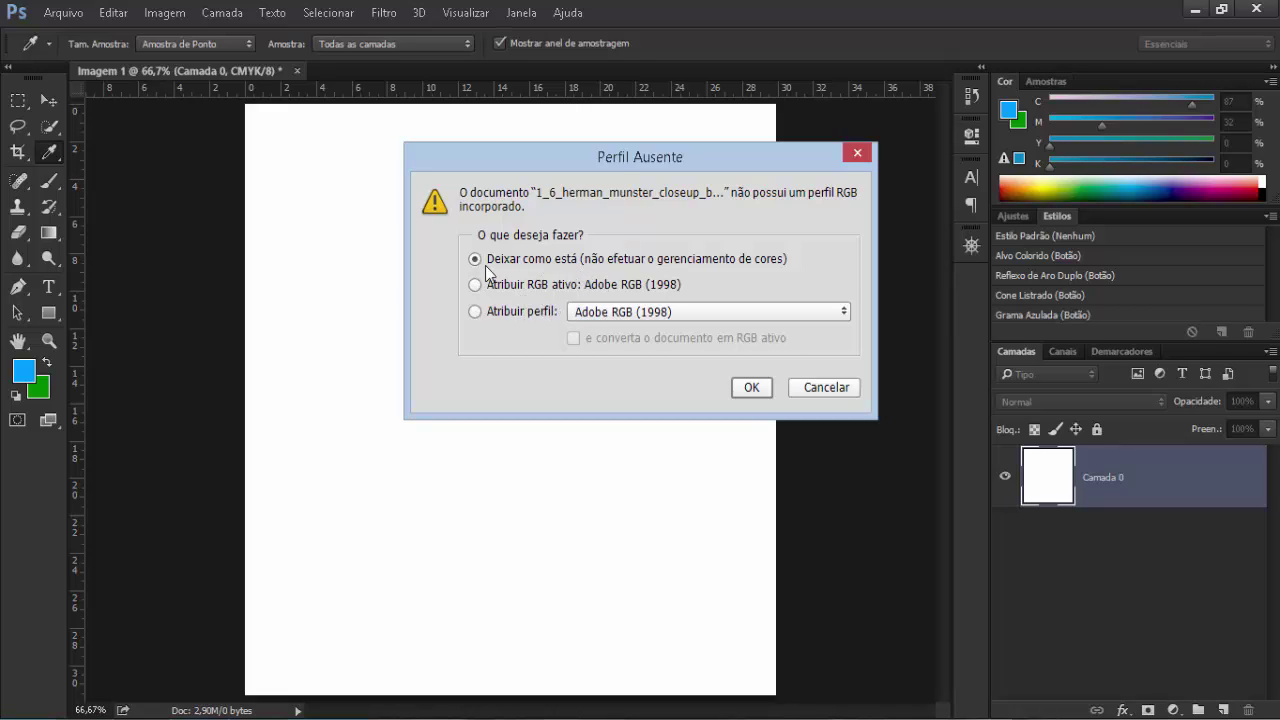
click(750, 387)
key(w)
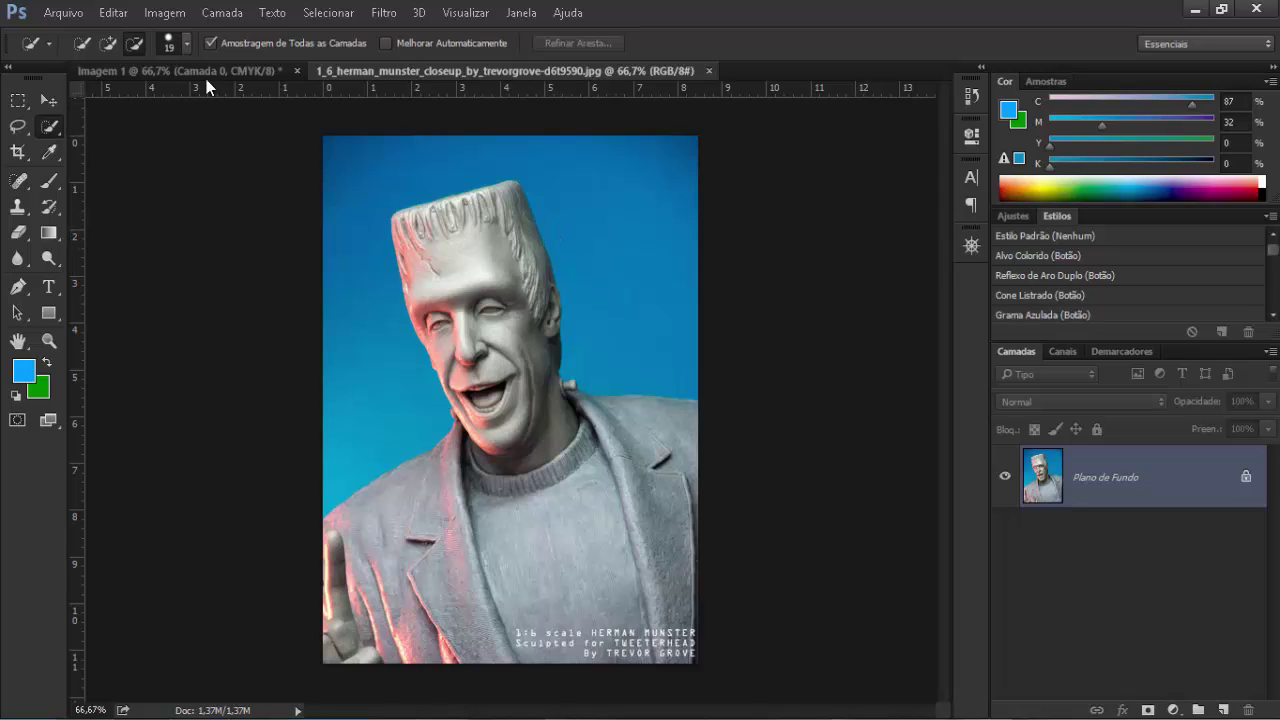
Step: Switch back and forth between the blank Imagem 1 document and the Herman Munster image to compare them
click(240, 72)
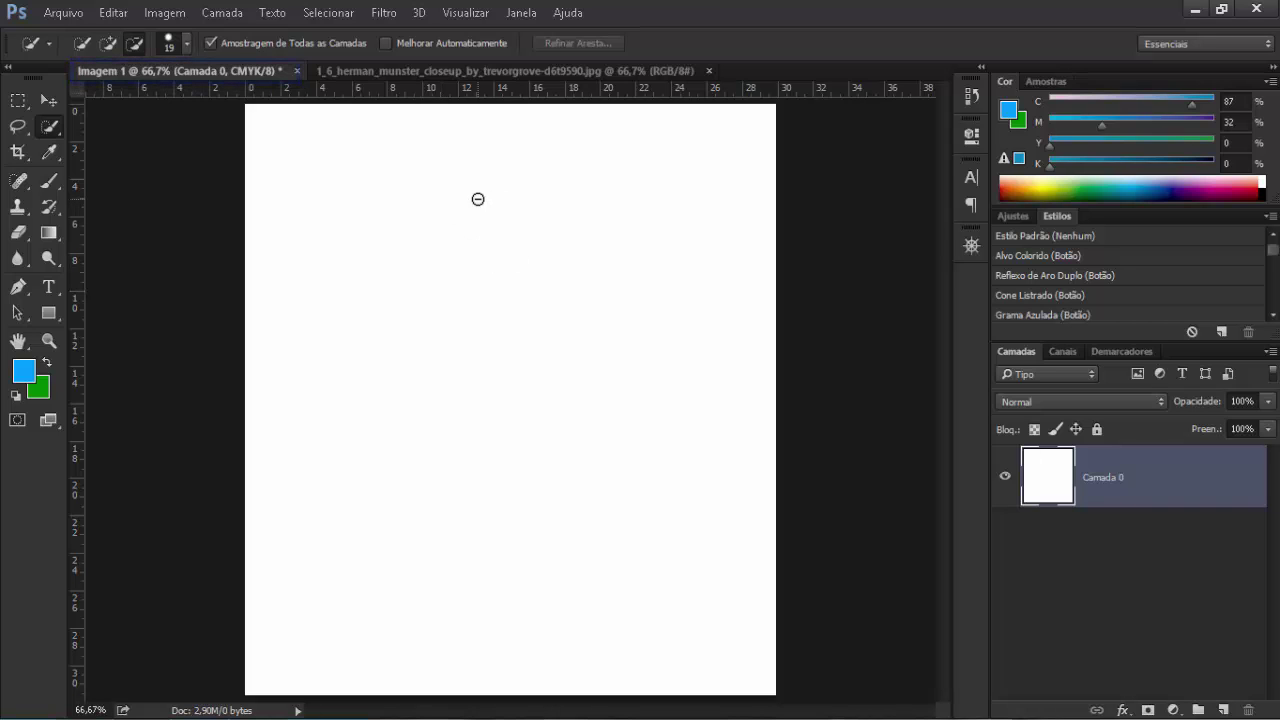
click(373, 73)
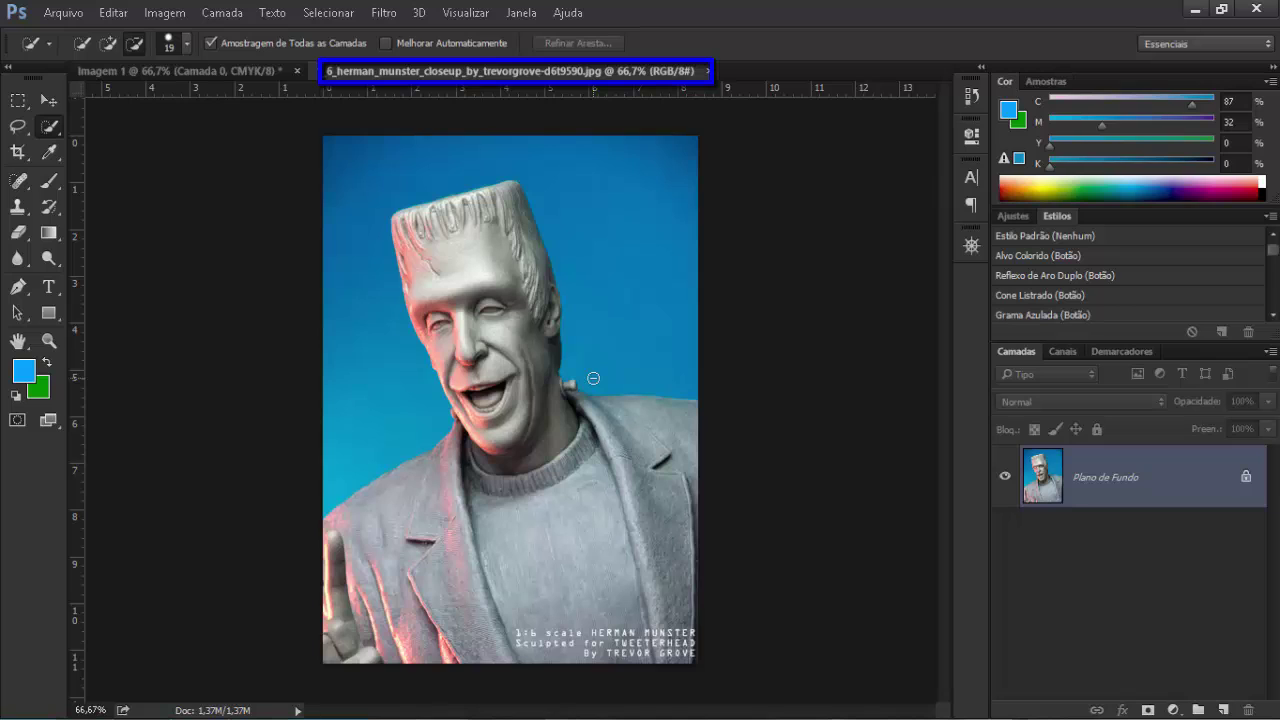
click(234, 76)
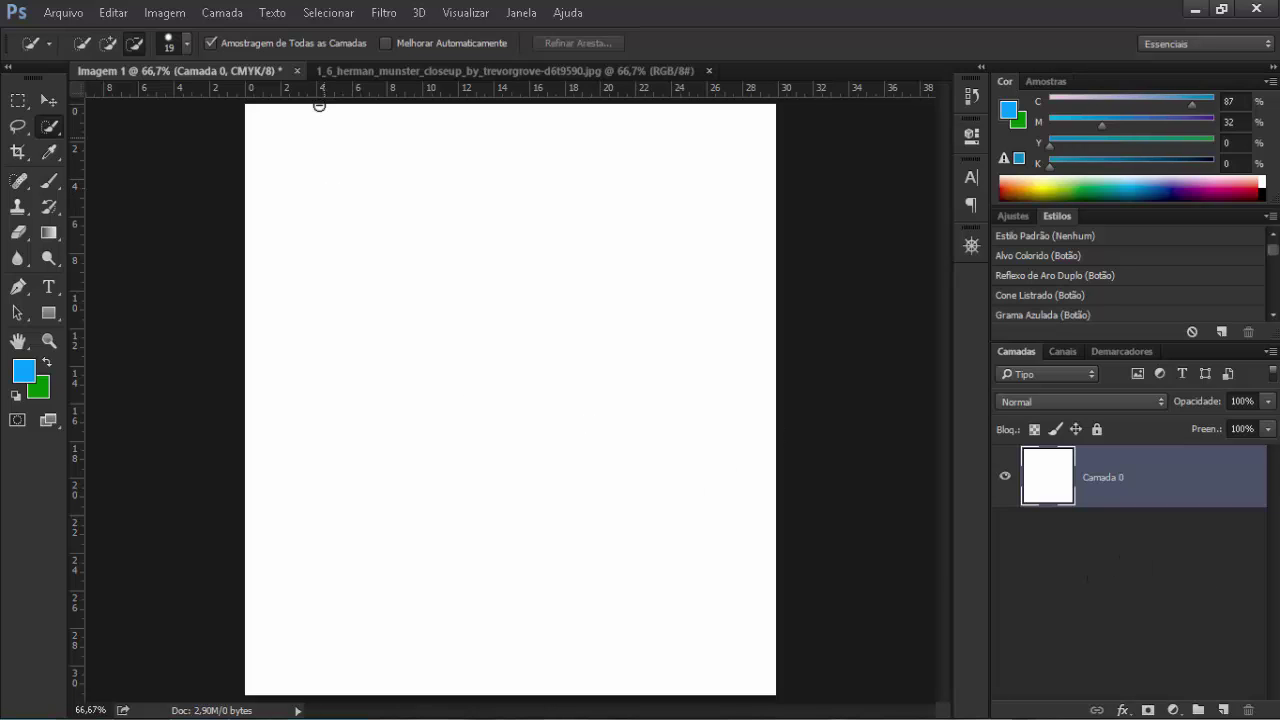
click(393, 70)
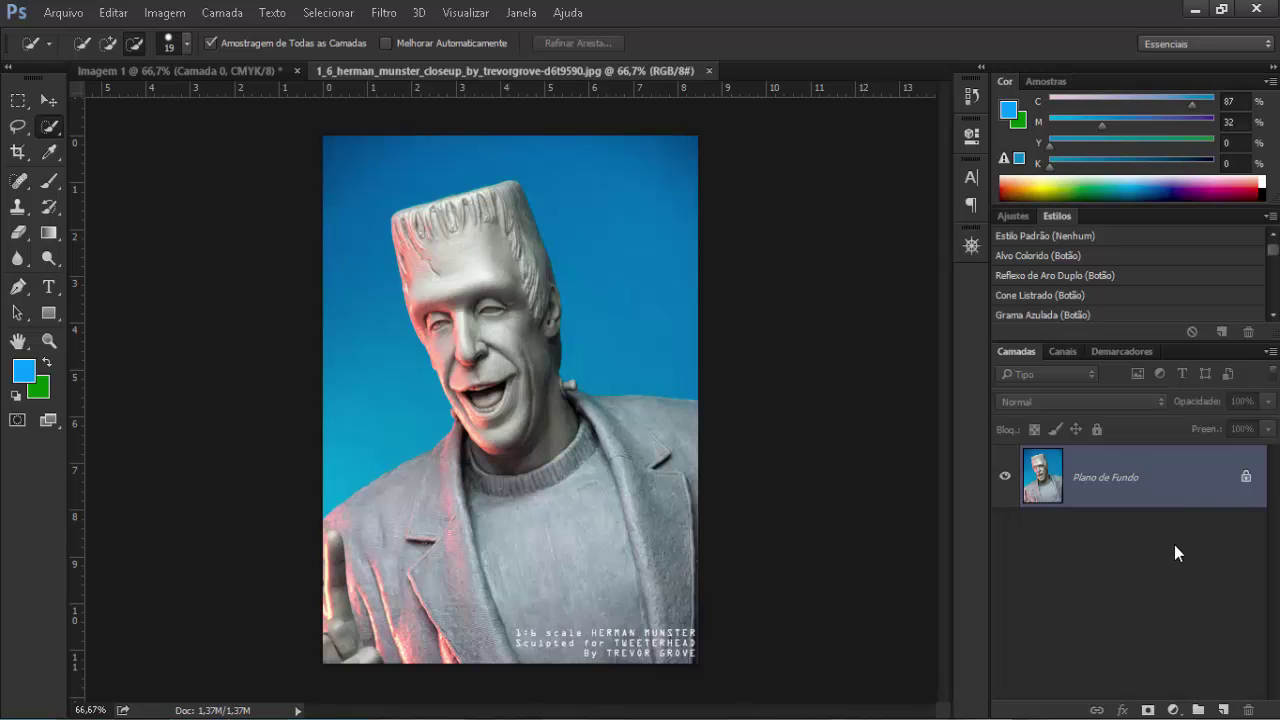
Step: Unlock the Herman Munster image's background layer and accept the default layer style blending options
double_click(1246, 481)
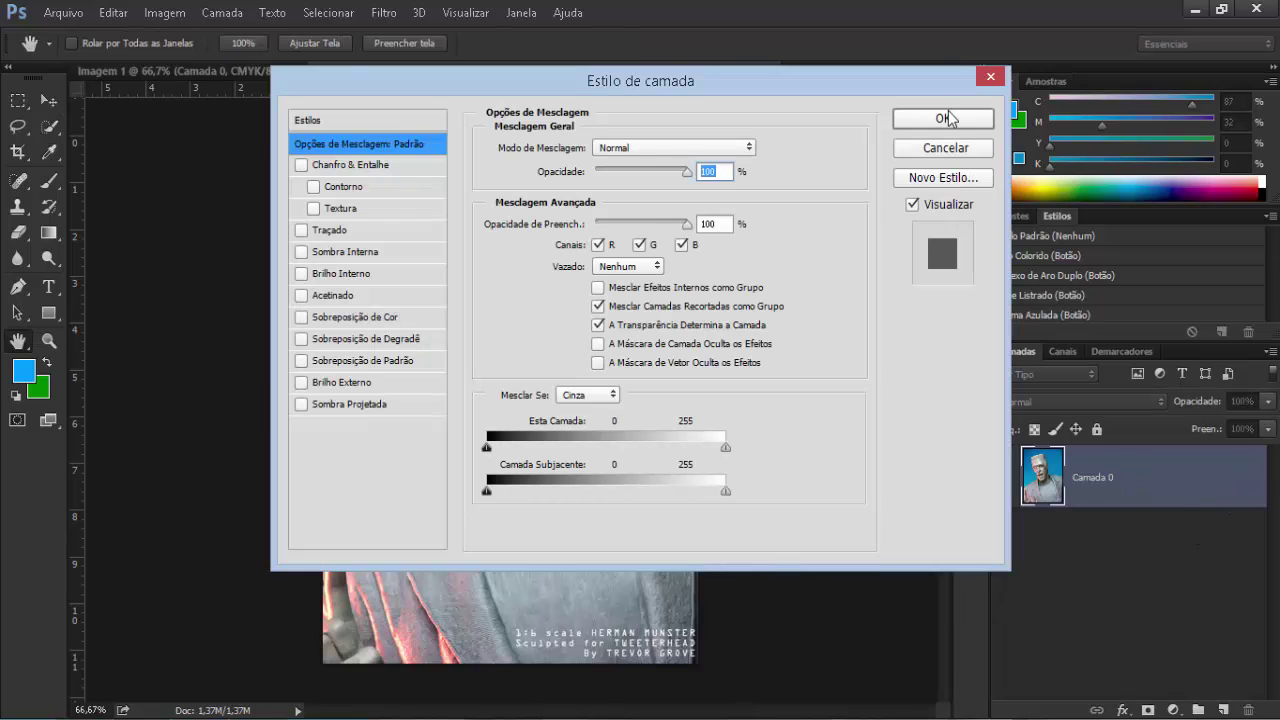
click(945, 118)
key(w)
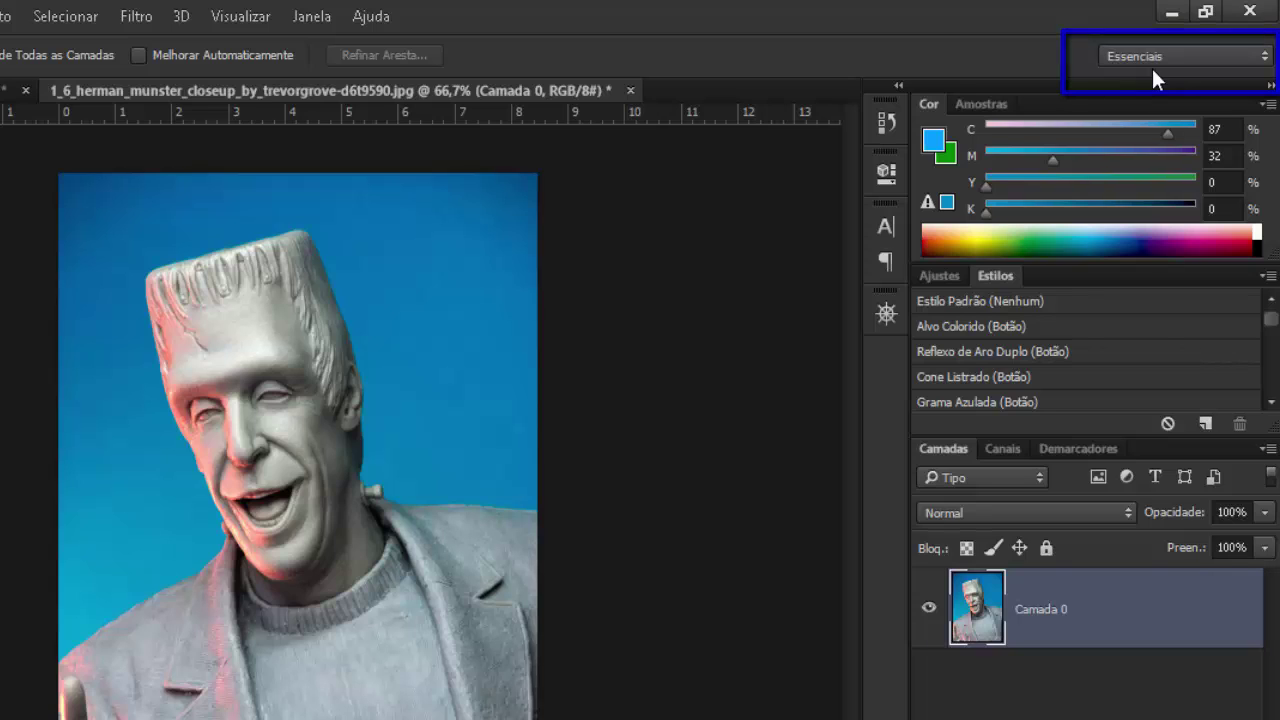
Step: Switch the workspace to Fotografia to view its panel layout, and return to Essenciais
click(1266, 57)
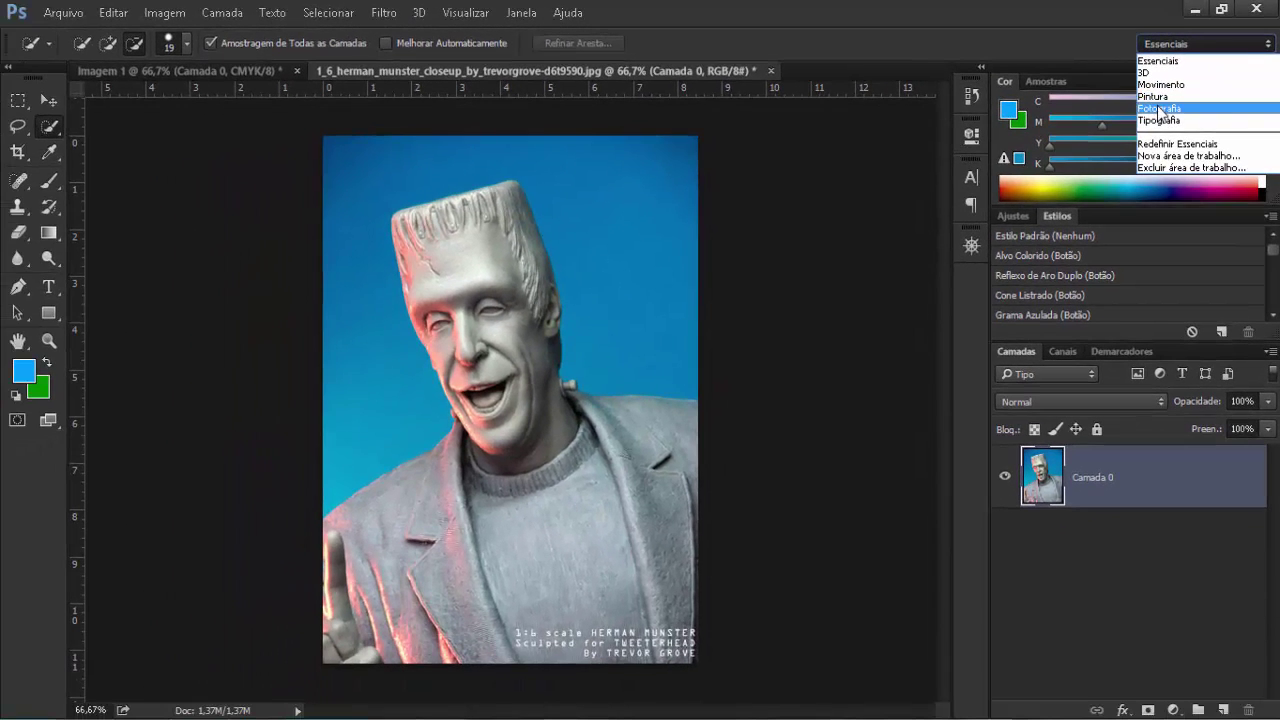
click(1159, 108)
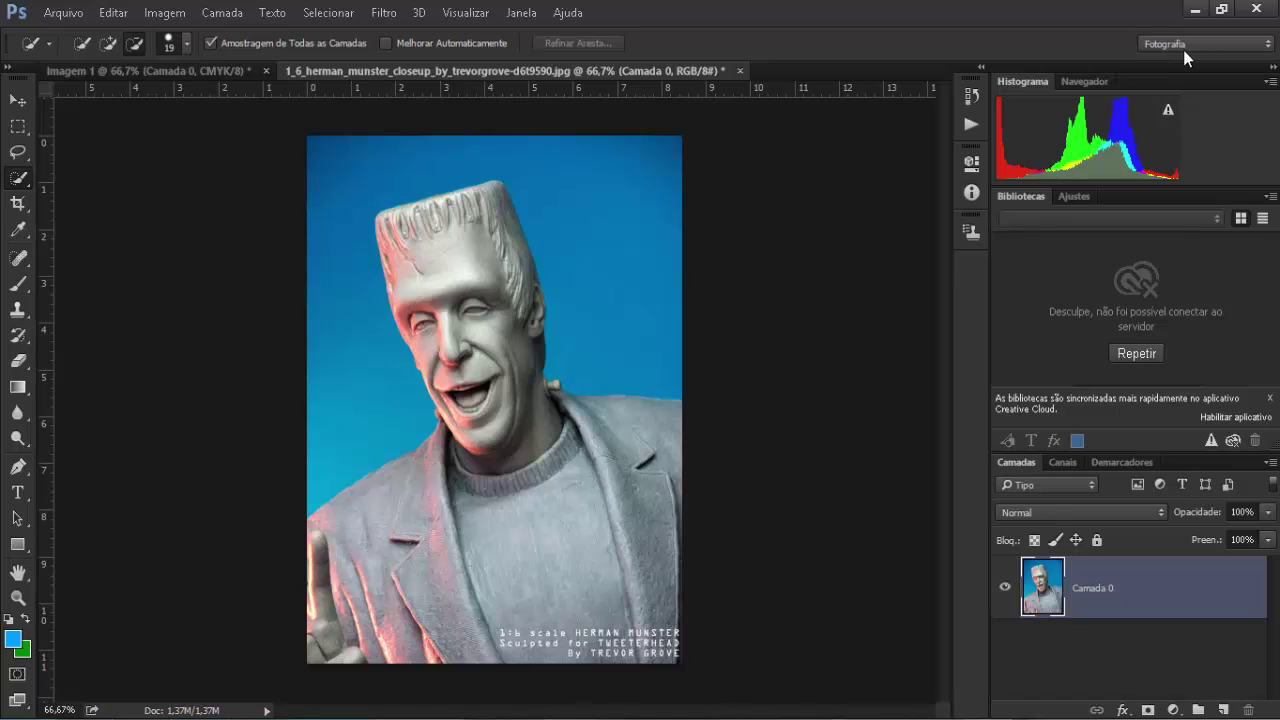
click(1266, 48)
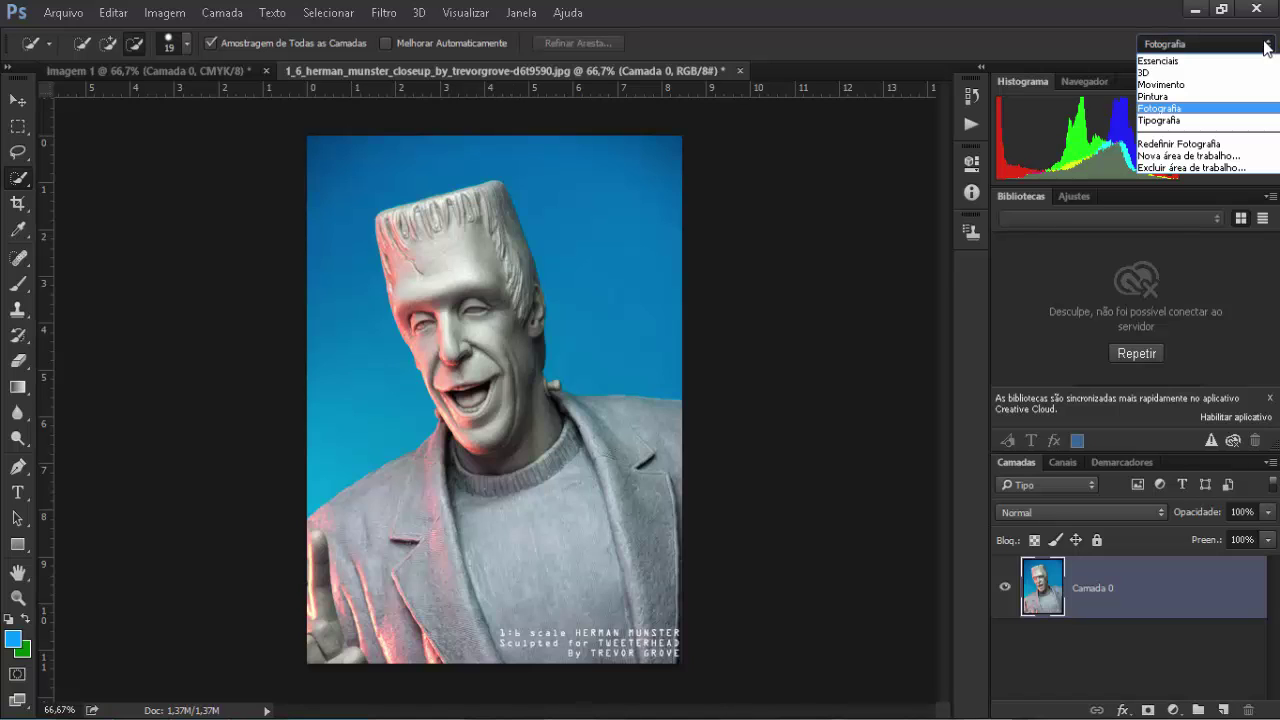
click(1175, 61)
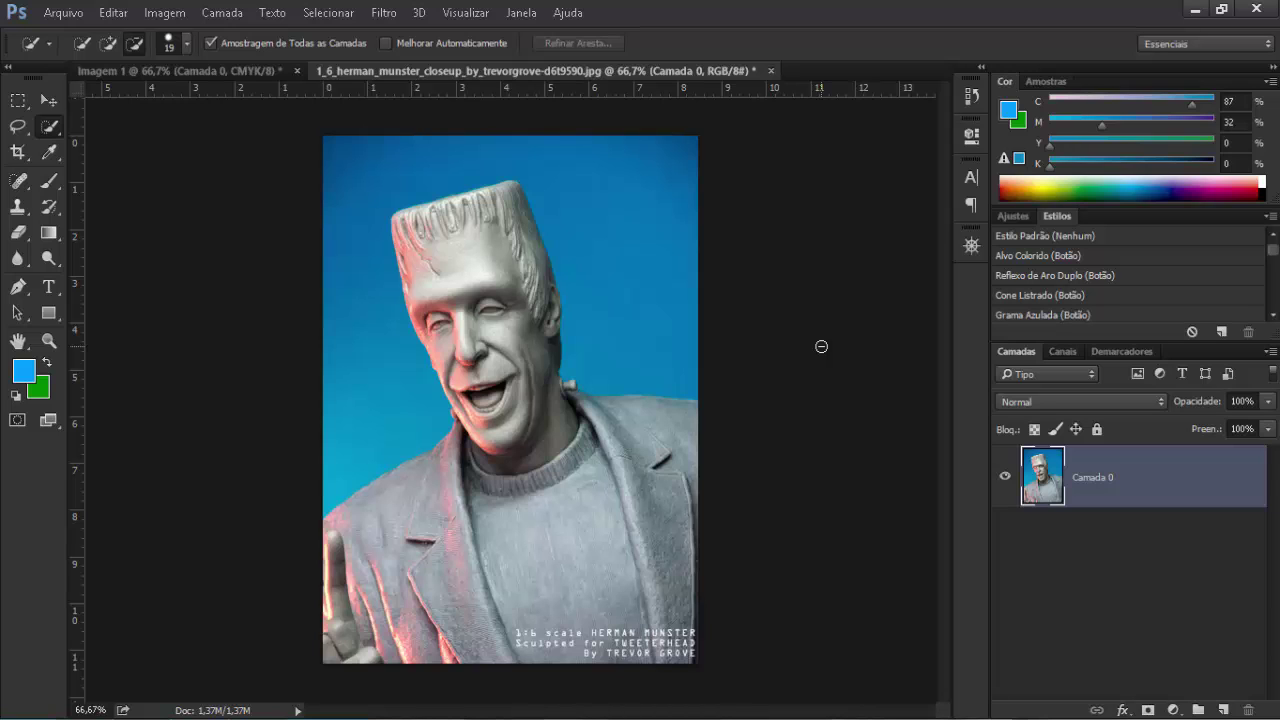
Step: Try the interface colour themes in the preferences and apply the second-lightest grey
key(ctrl+k)
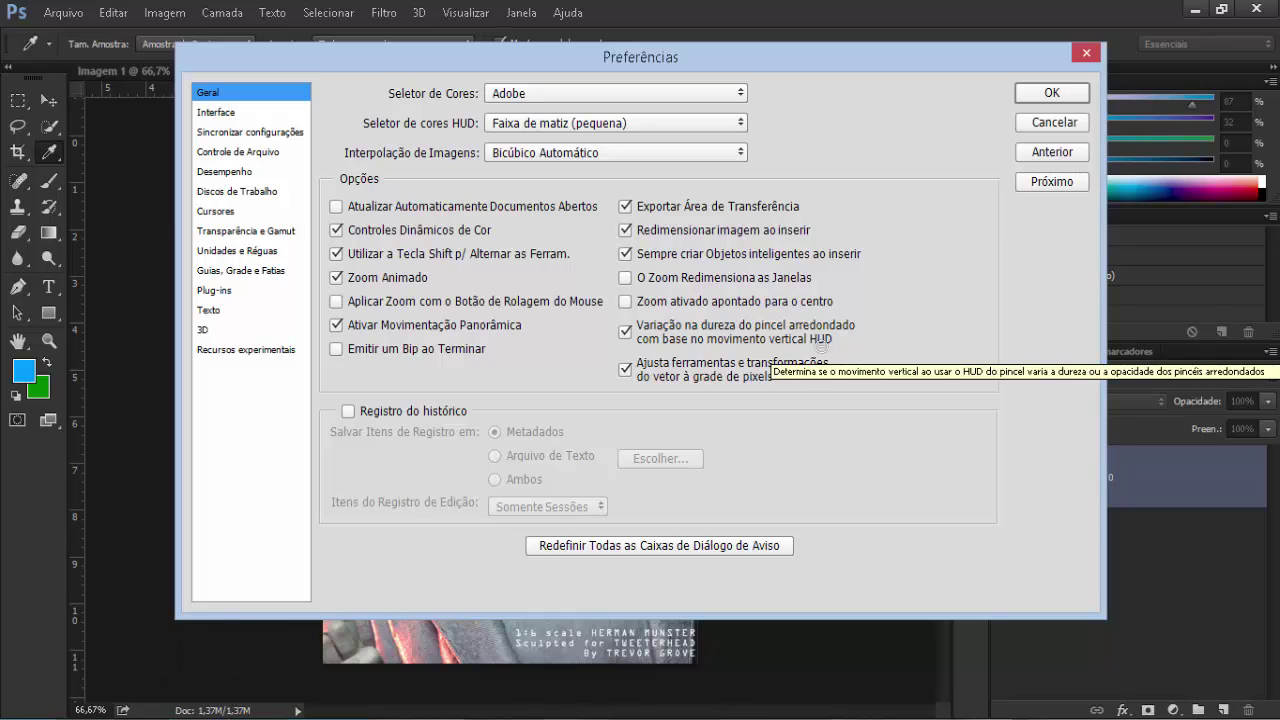
click(212, 118)
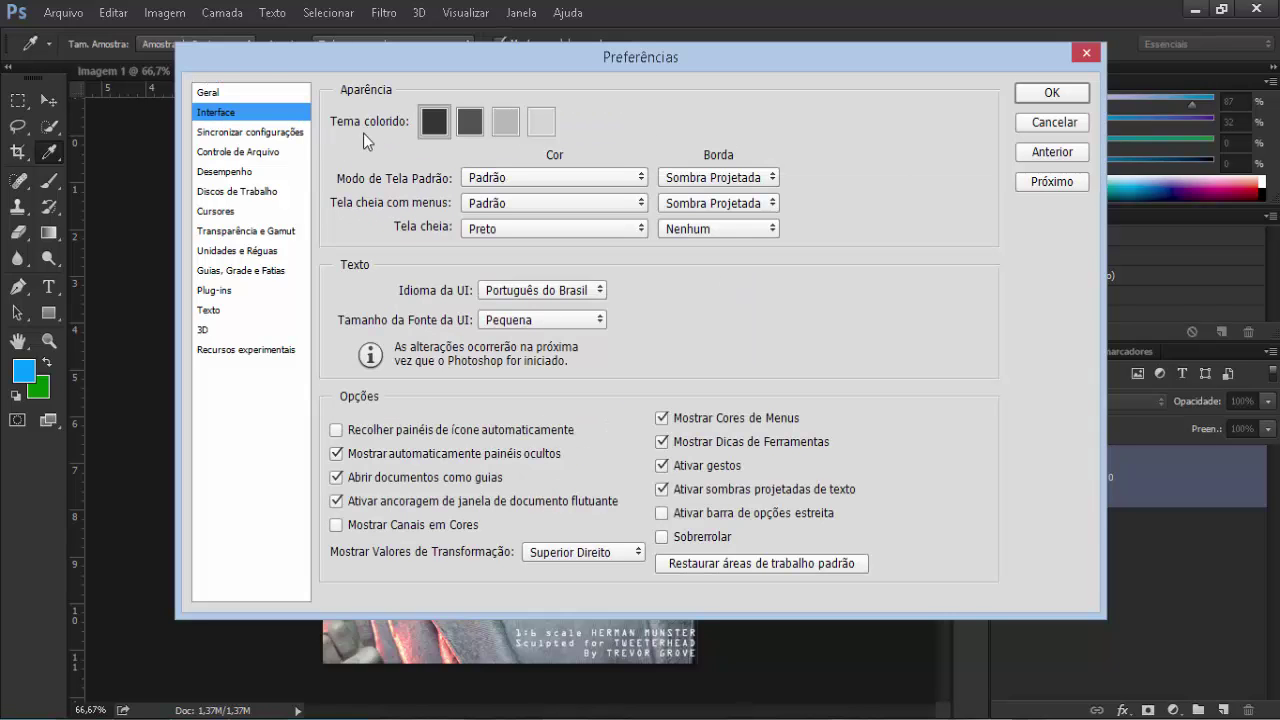
click(472, 124)
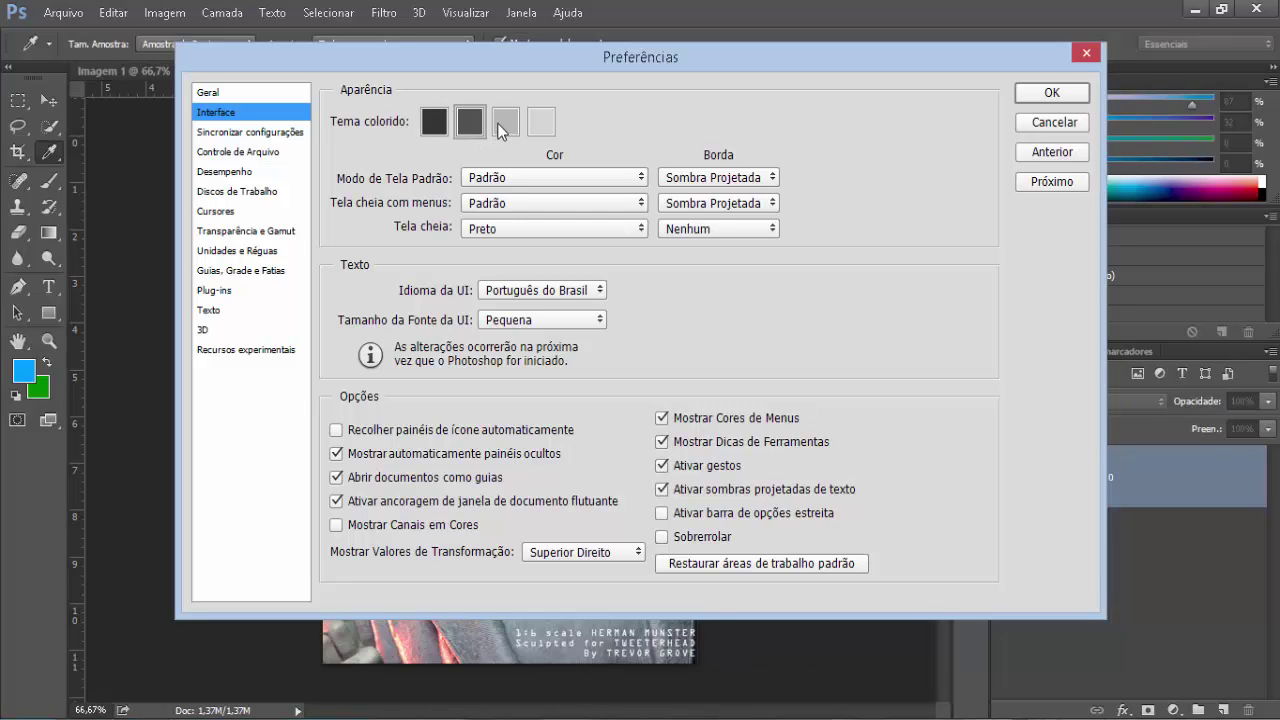
click(500, 124)
click(546, 126)
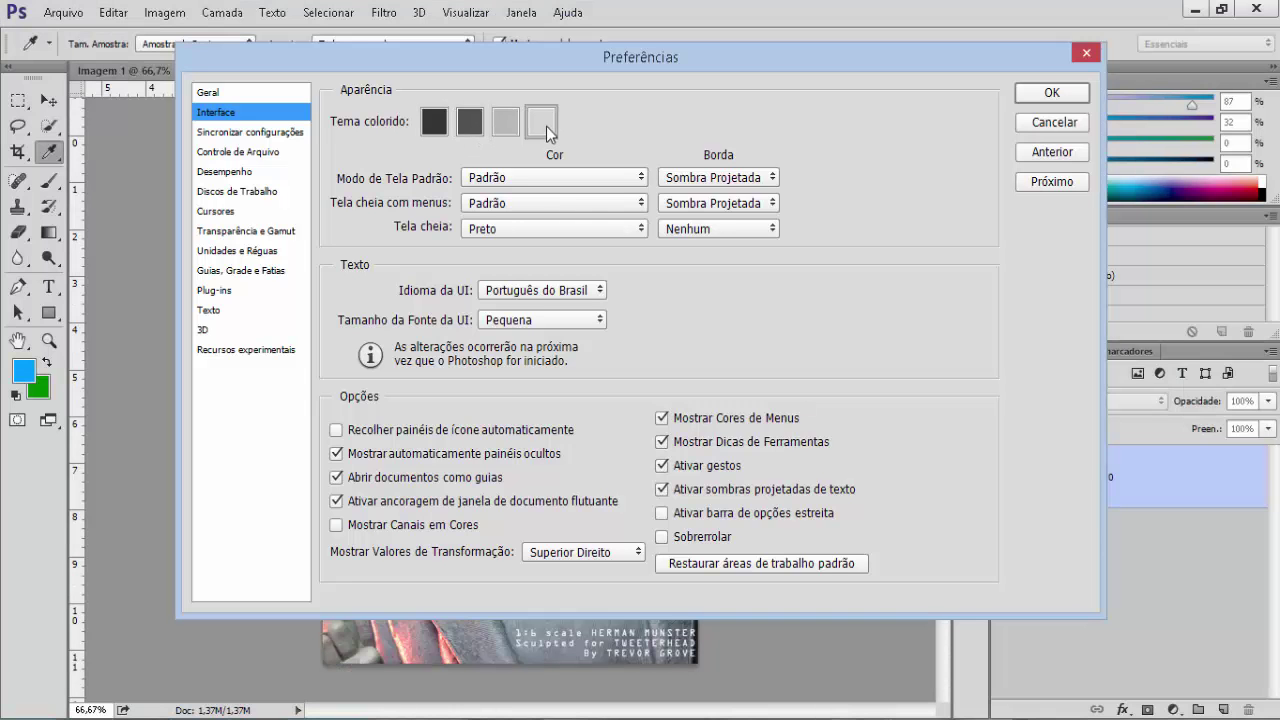
click(508, 126)
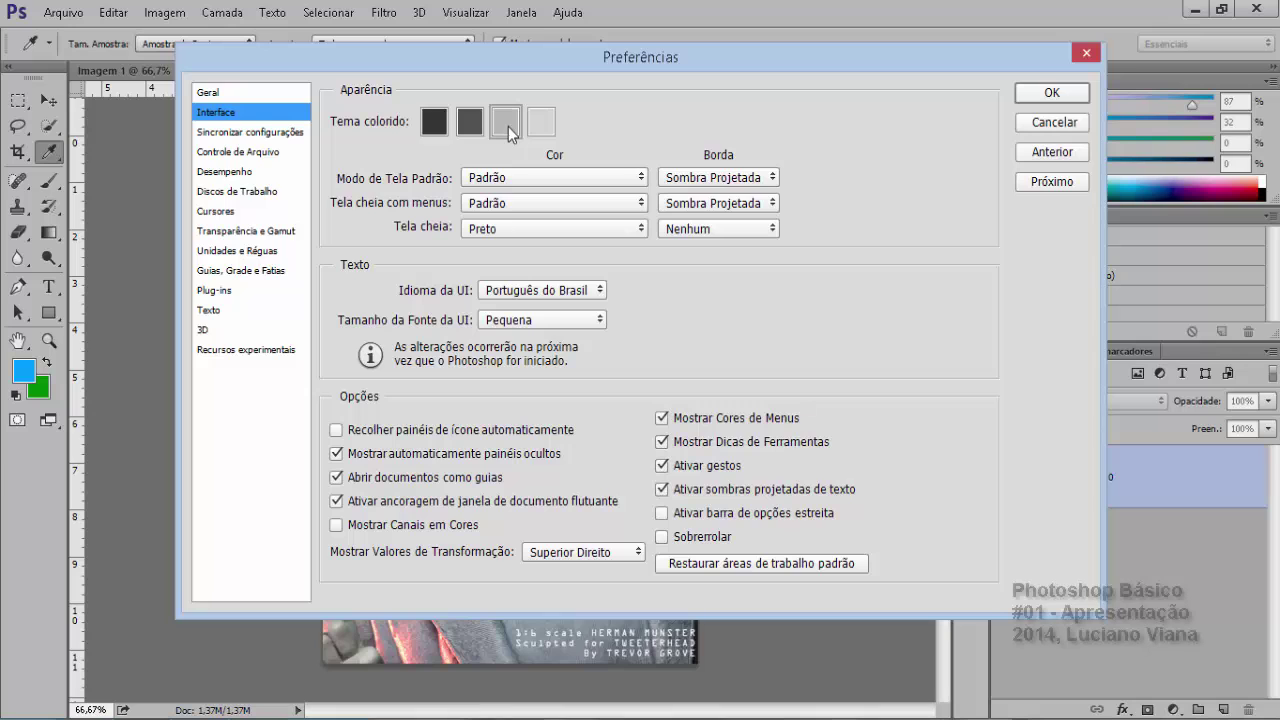
click(1054, 90)
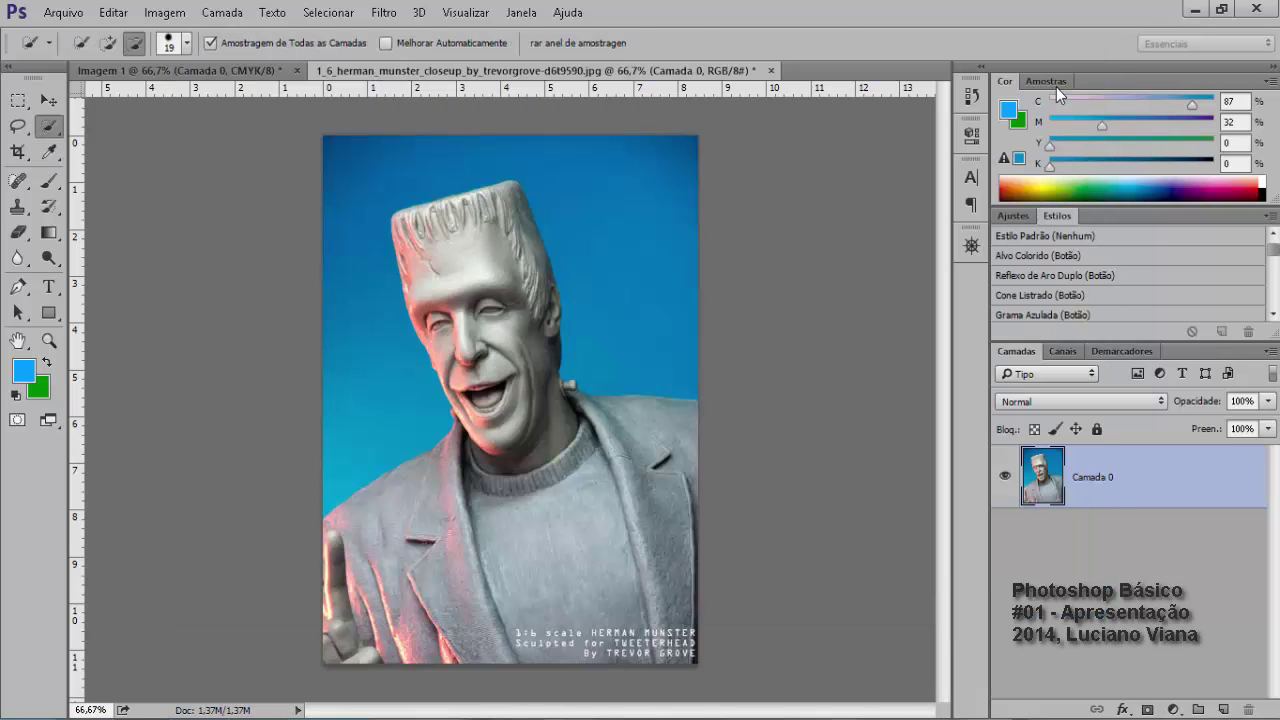